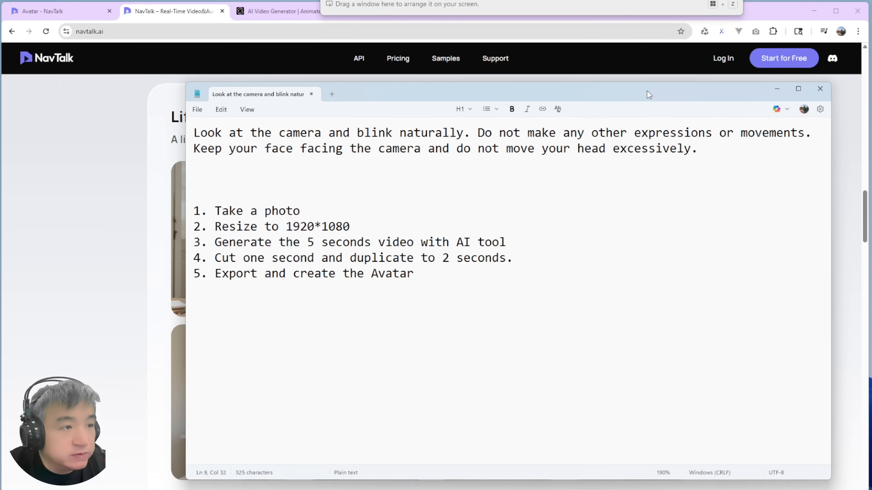
Step: Review the "Take a photo" item in the notes and the captured IMG photos in New folder (6)
drag(395, 208, 147, 212)
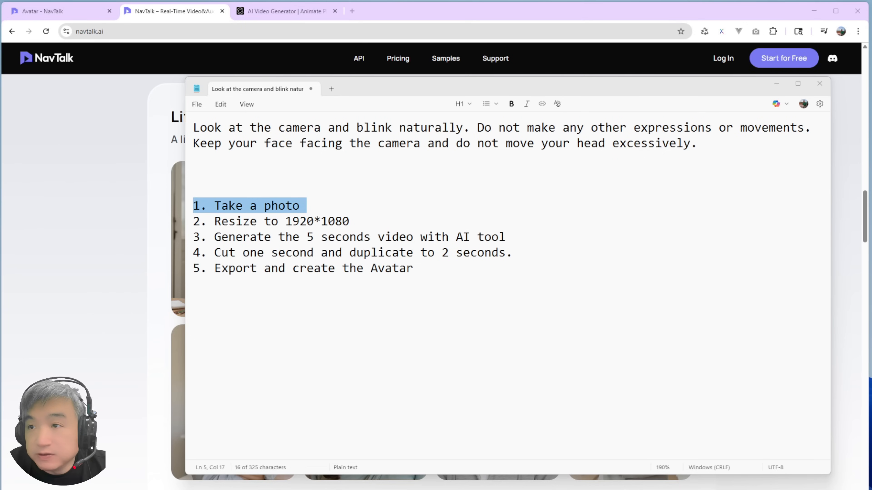
drag(468, 128, 360, 80)
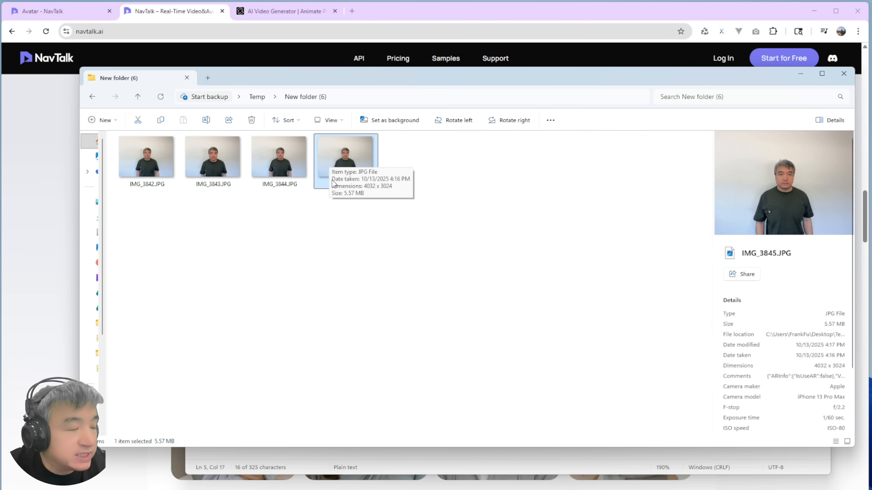
drag(339, 72, 454, 346)
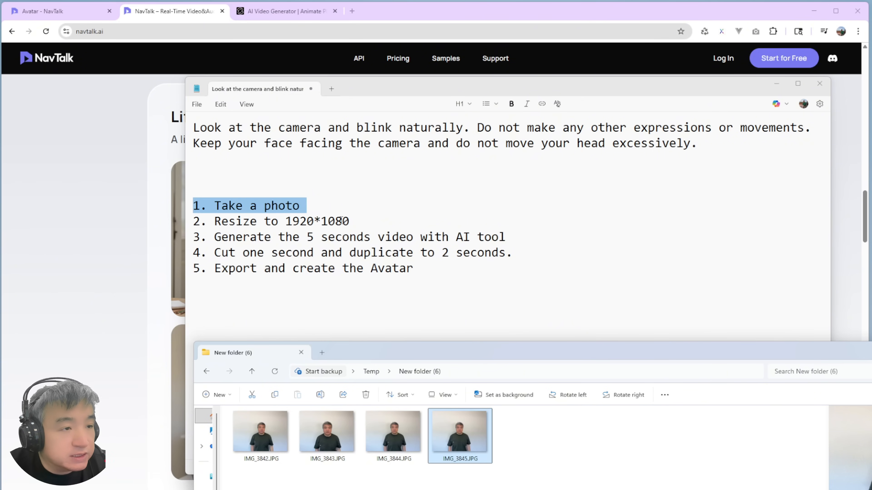
drag(352, 355, 345, 297)
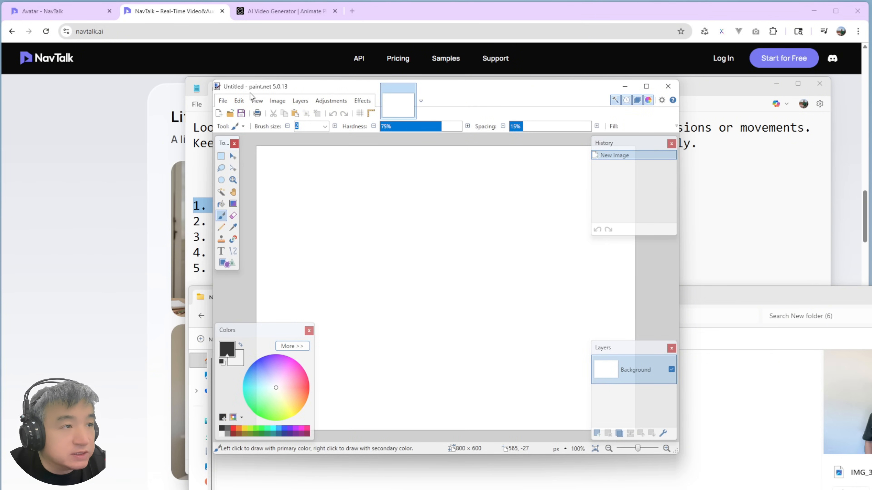
Step: In paint.net, create a new blank image 1920 pixels wide and 1080 pixels high
drag(678, 455, 771, 477)
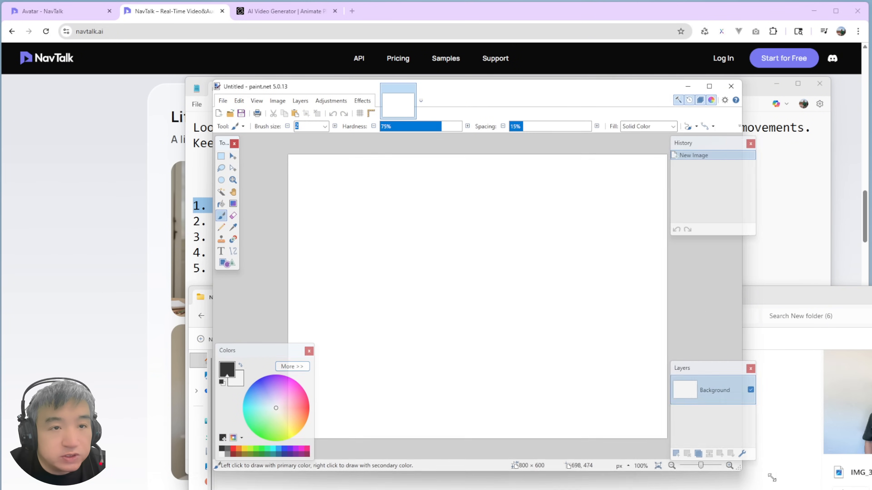
drag(511, 87, 333, 60)
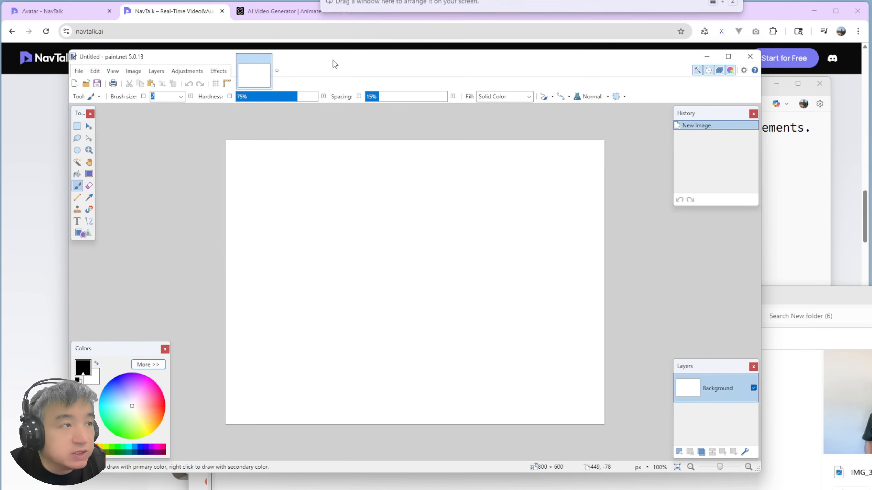
click(79, 71)
click(88, 83)
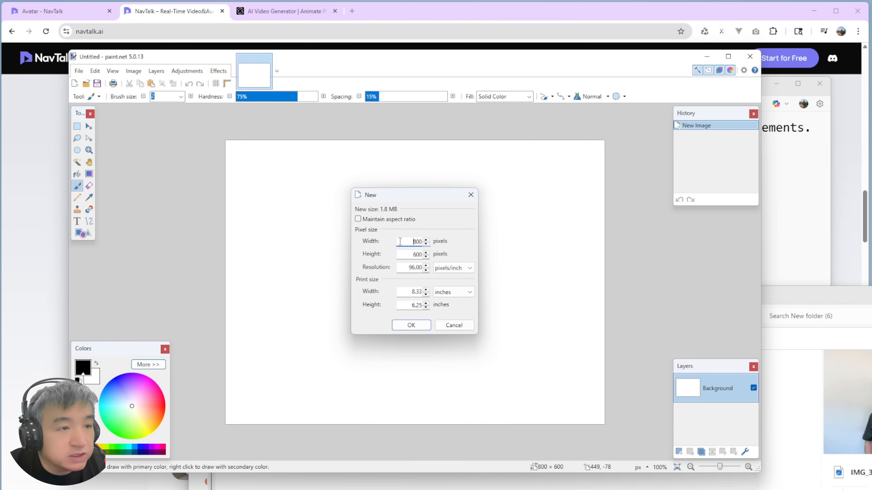
drag(404, 240, 441, 245)
text(1920)
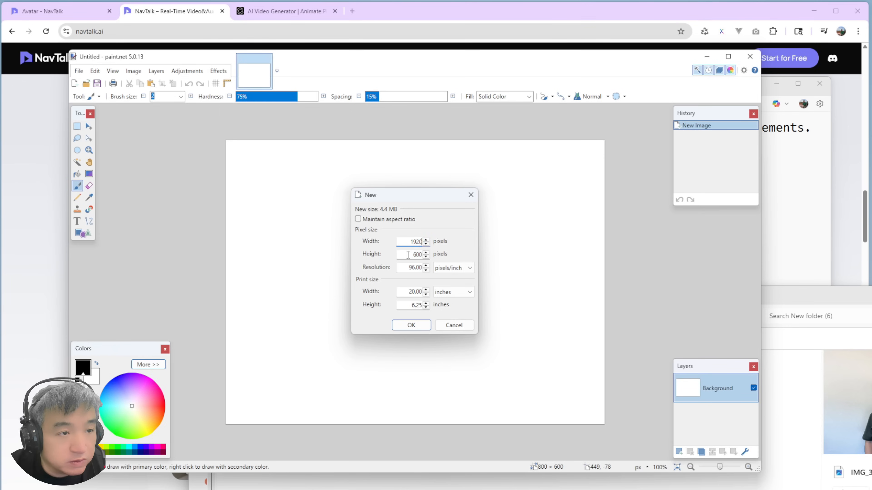
drag(408, 255, 454, 258)
text(10)
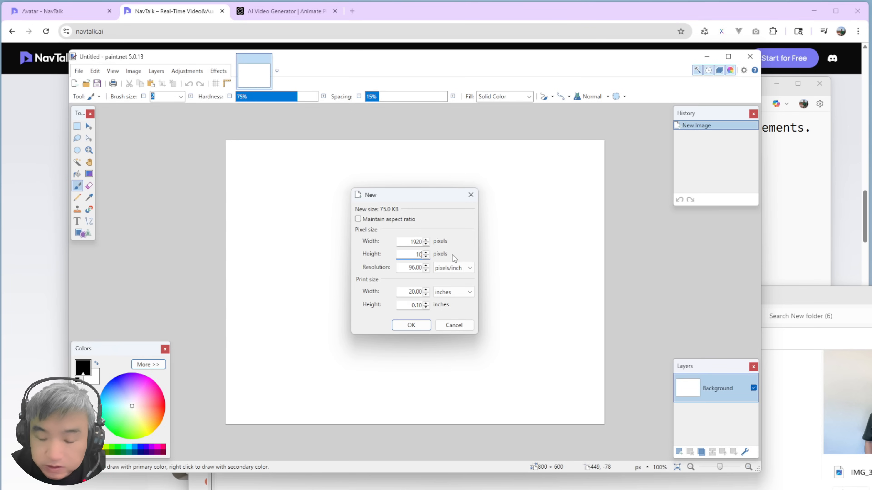
text(80)
click(411, 325)
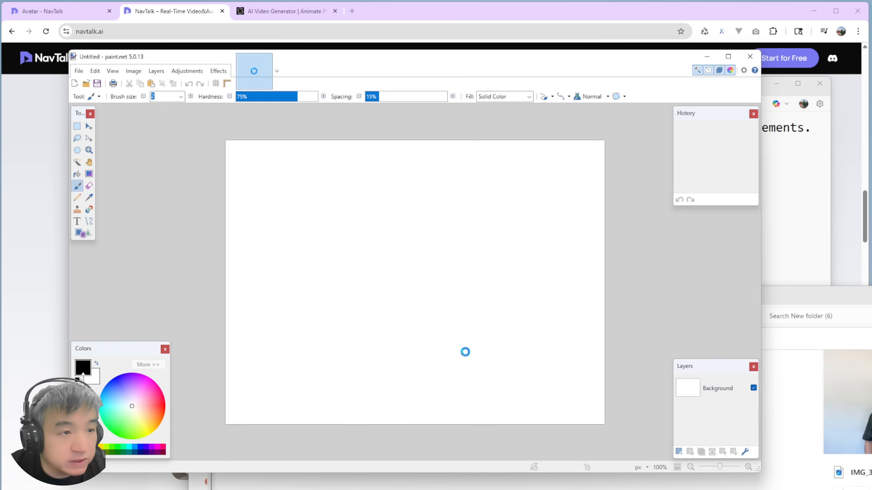
Step: Copy IMG_3845.JPG from the folder and paste it into the blank image, keeping the canvas size
drag(788, 302, 767, 296)
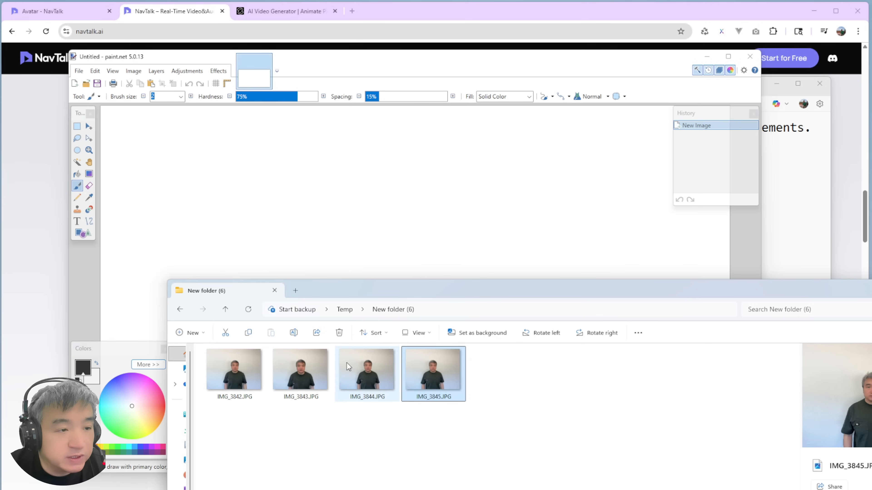
click(386, 214)
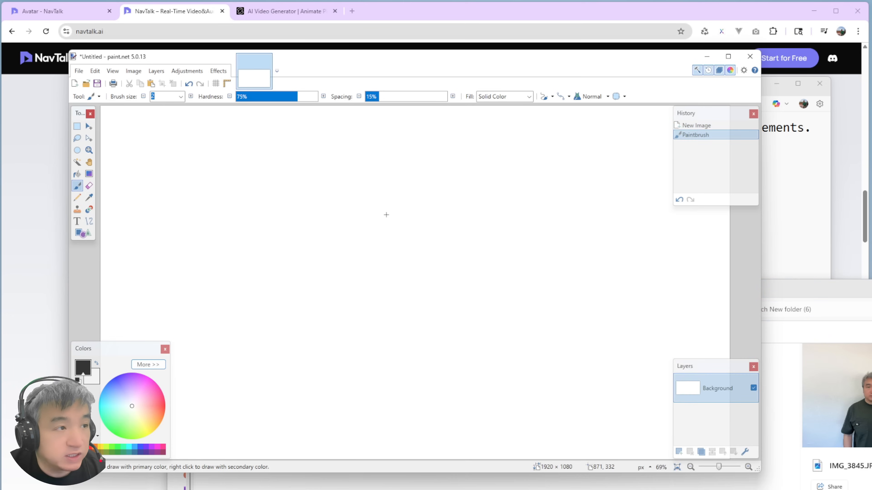
key(ctrl+v)
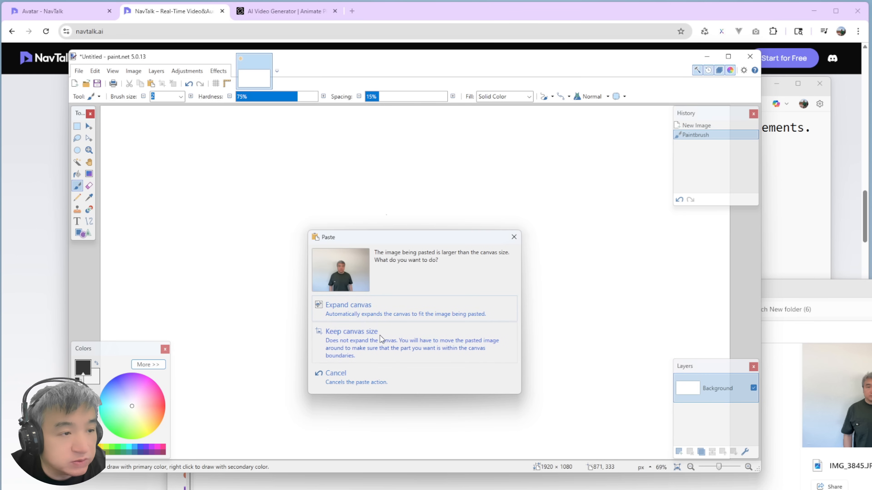
click(380, 336)
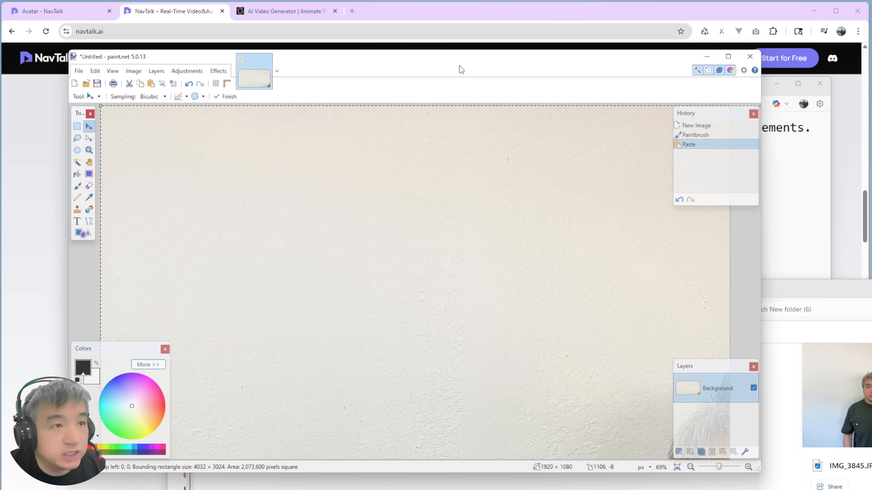
Step: Scale down and position the pasted photo so the man's head and upper body fill the 1920 × 1080 canvas, then deselect it
mouse_move(459, 65)
mouse_down()
mouse_move(417, 47)
mouse_move(396, 20)
mouse_up()
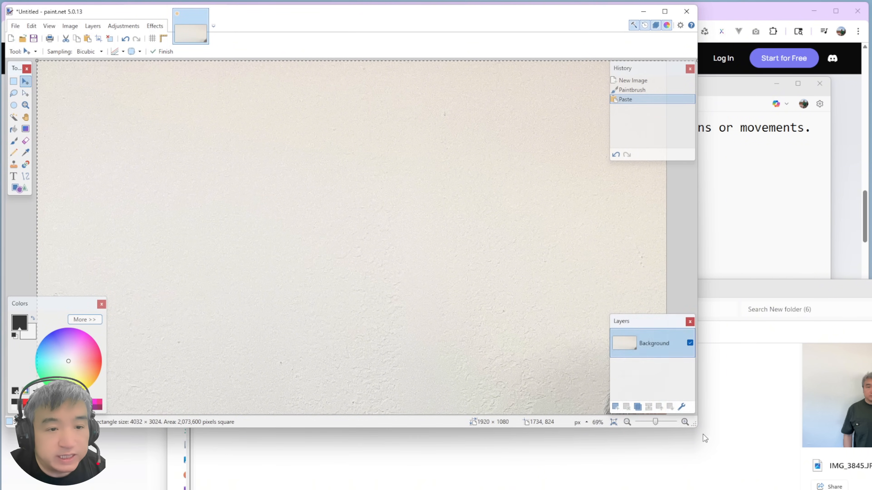
mouse_move(702, 435)
mouse_down()
mouse_move(785, 489)
mouse_move(837, 489)
mouse_up()
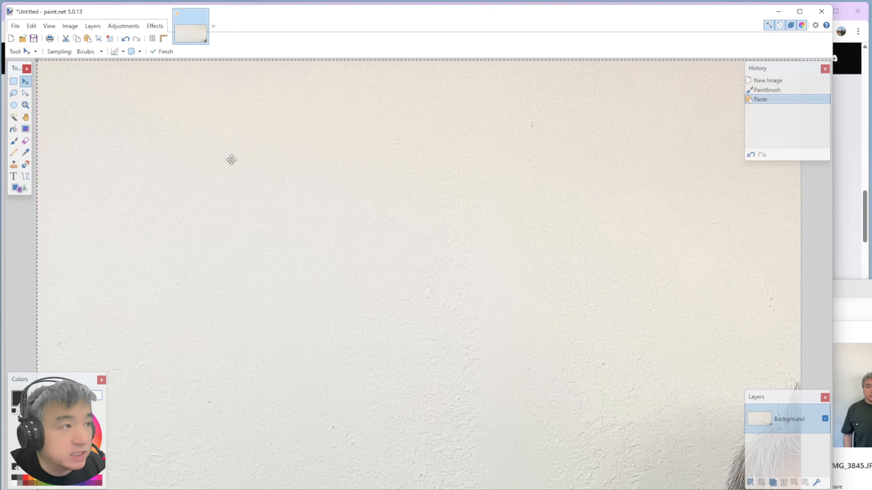
drag(232, 161, 217, 150)
scroll(221, 154, down, 1)
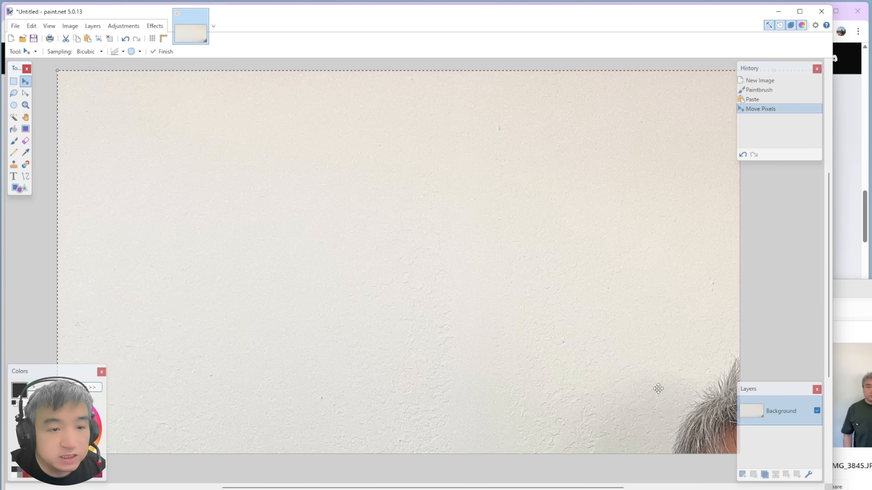
drag(658, 389, 477, 333)
drag(306, 245, 443, 307)
drag(292, 237, 411, 262)
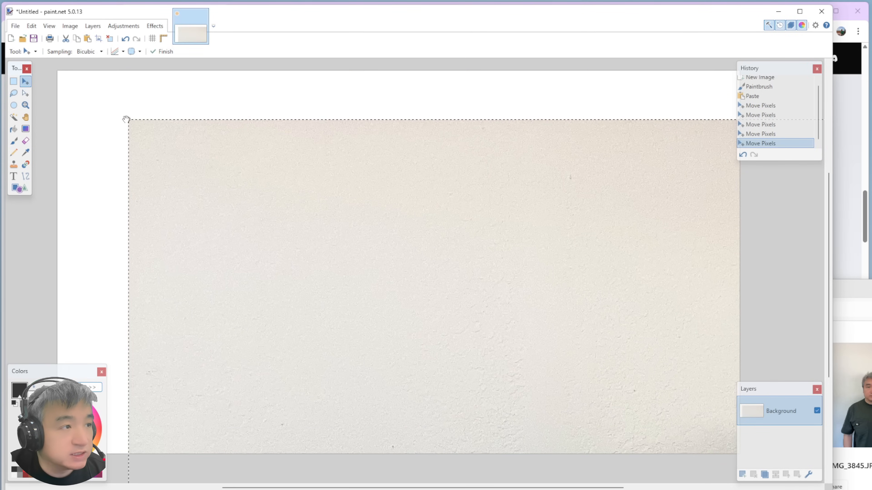
drag(129, 120, 449, 363)
drag(539, 407, 183, 139)
drag(112, 91, 407, 311)
drag(338, 247, 110, 29)
drag(254, 203, 250, 198)
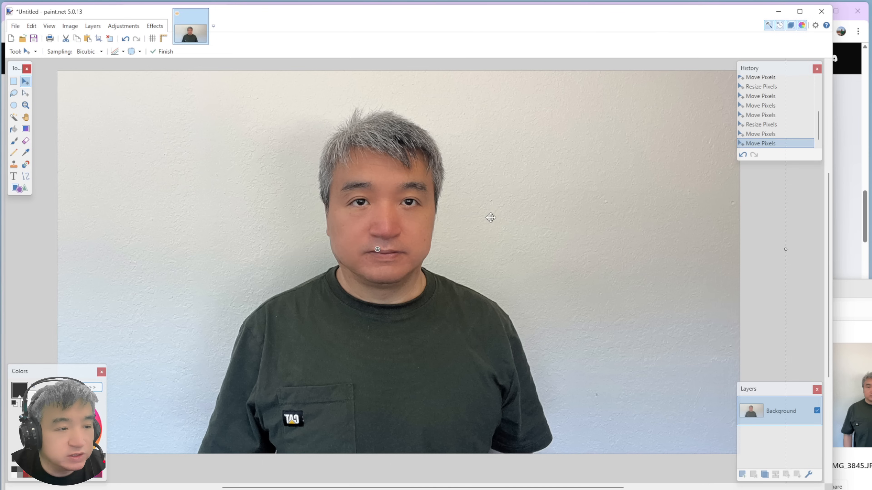
drag(497, 215, 497, 215)
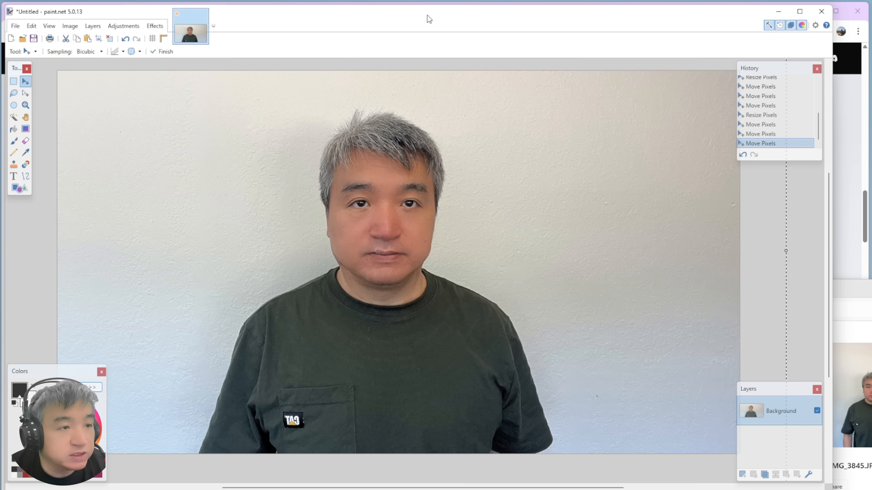
key(ctrl+d)
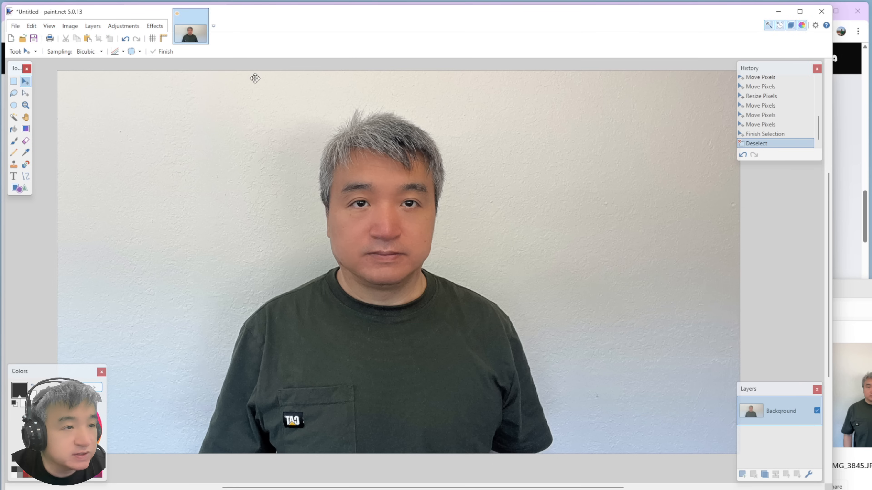
Step: Save the image as Untitled.png in New folder (6) with the default PNG settings
click(16, 26)
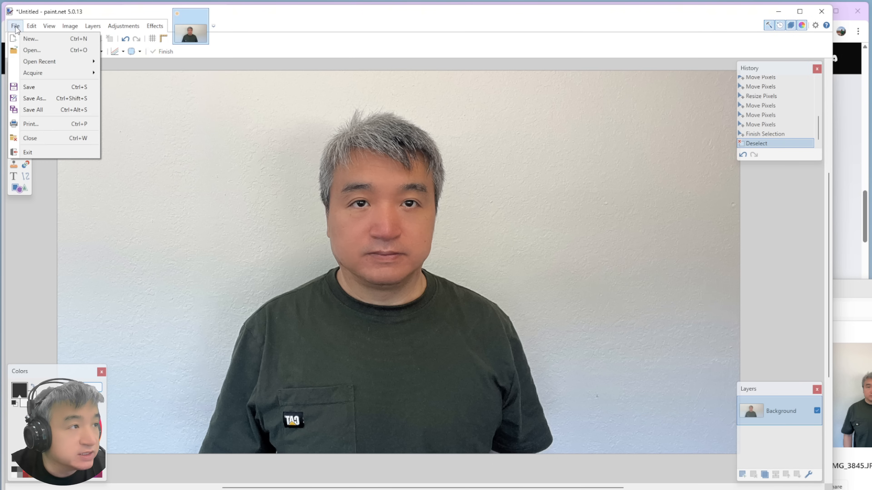
click(47, 99)
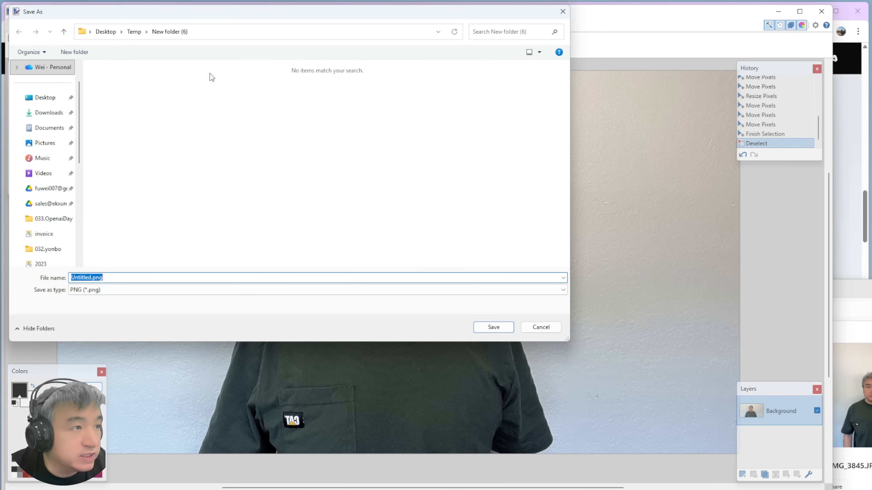
click(493, 327)
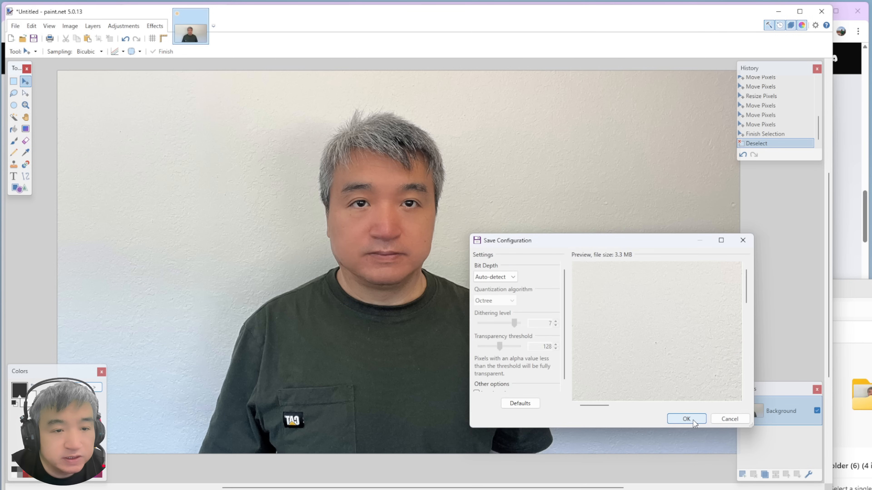
click(686, 418)
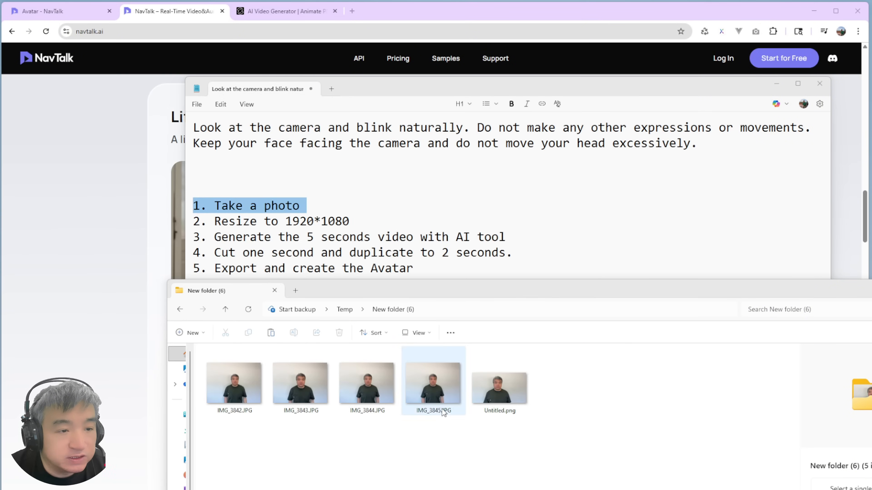
Step: Check the preview and pixel dimensions of Untitled.png in the folder
click(496, 395)
drag(511, 292, 397, 87)
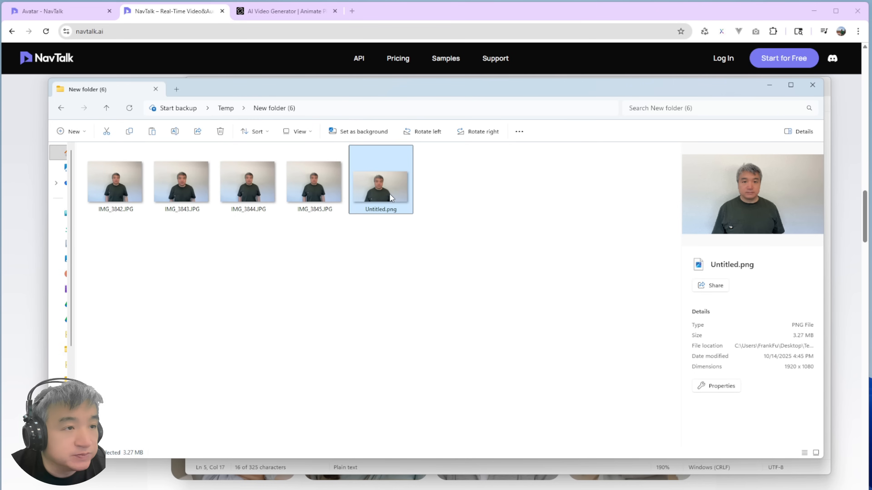
drag(328, 89, 416, 304)
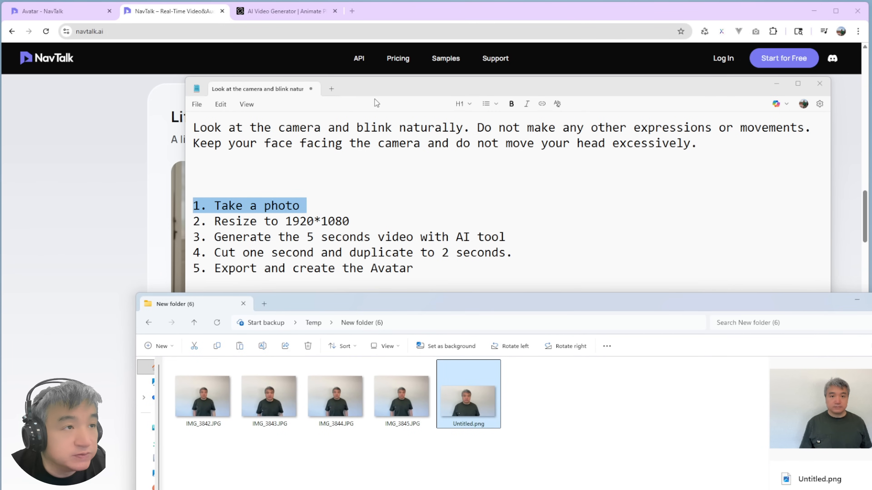
Step: Switch to the Kling AI video generator and upload Untitled.png as the start frame for Image to Video
click(293, 11)
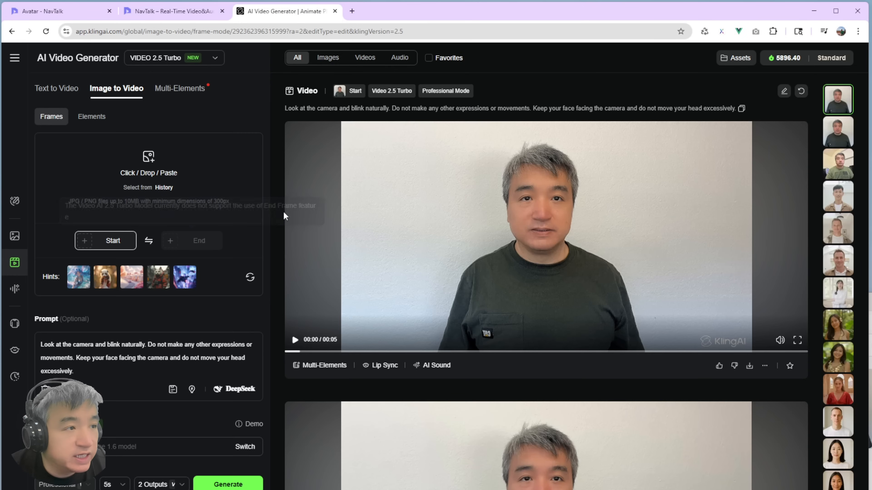
click(405, 488)
drag(386, 309, 537, 168)
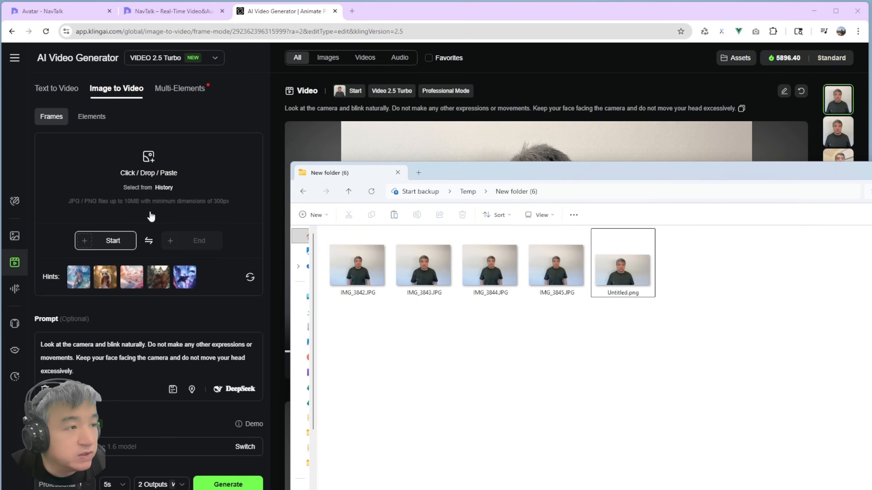
click(626, 276)
drag(626, 277, 151, 187)
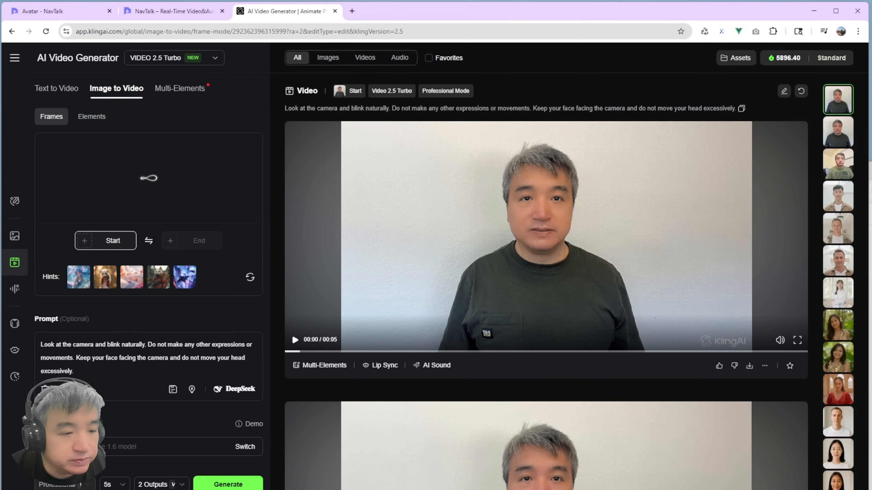
Step: Switch to the Notepad notes and copy the prompt paragraph beginning "Look at the camera and blink naturally"
key(alt+Tab)
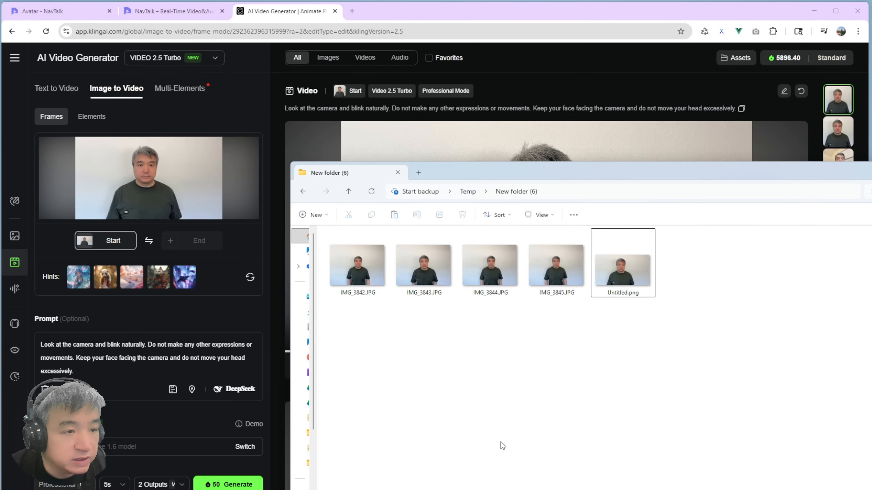
click(214, 489)
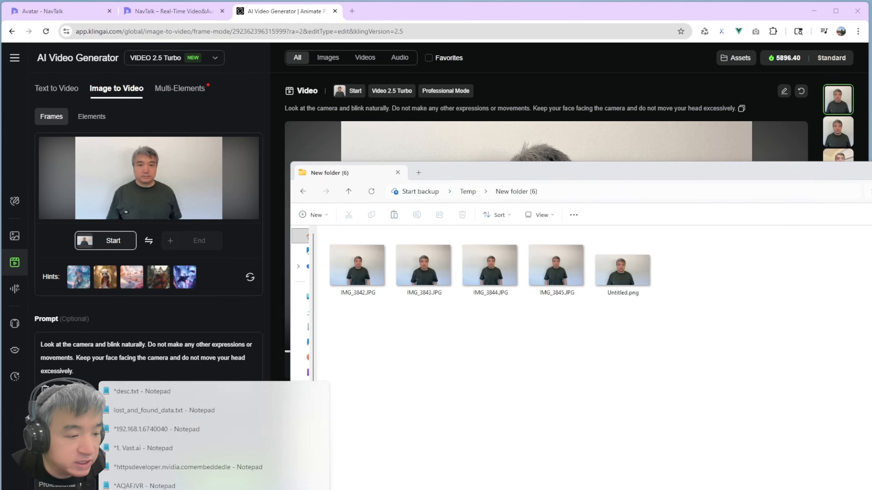
click(537, 444)
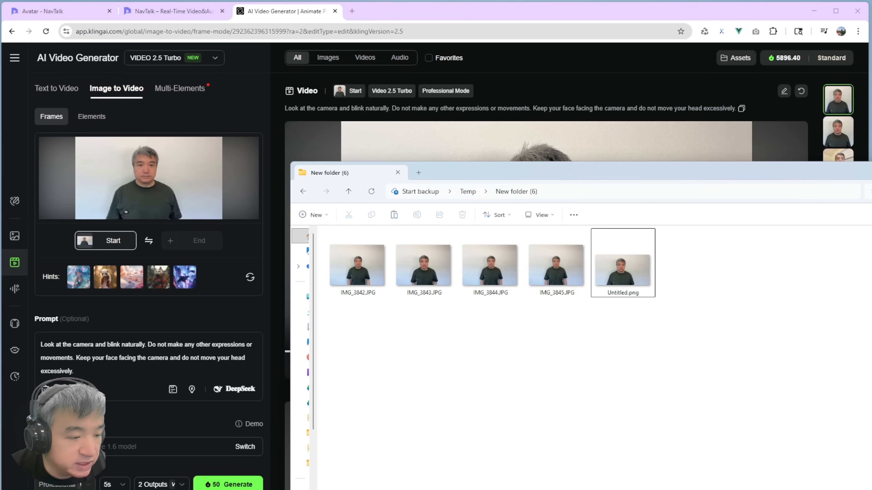
click(214, 489)
click(220, 488)
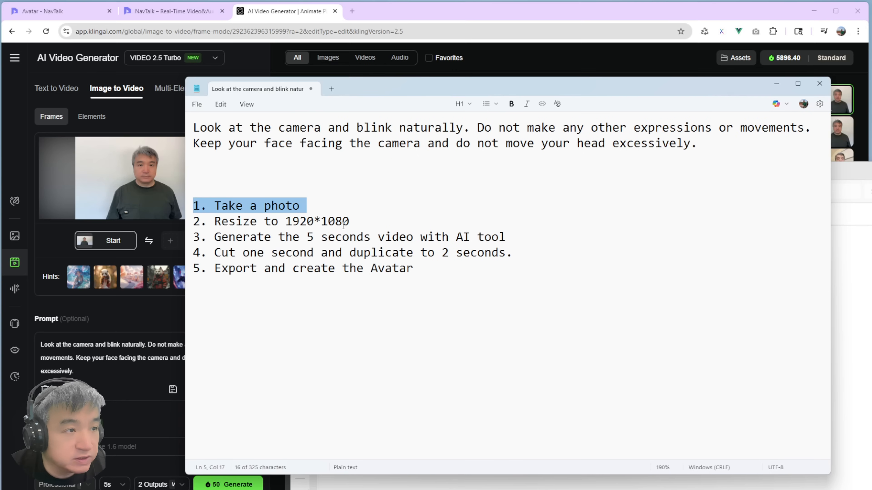
drag(195, 159, 164, 124)
key(ctrl+c)
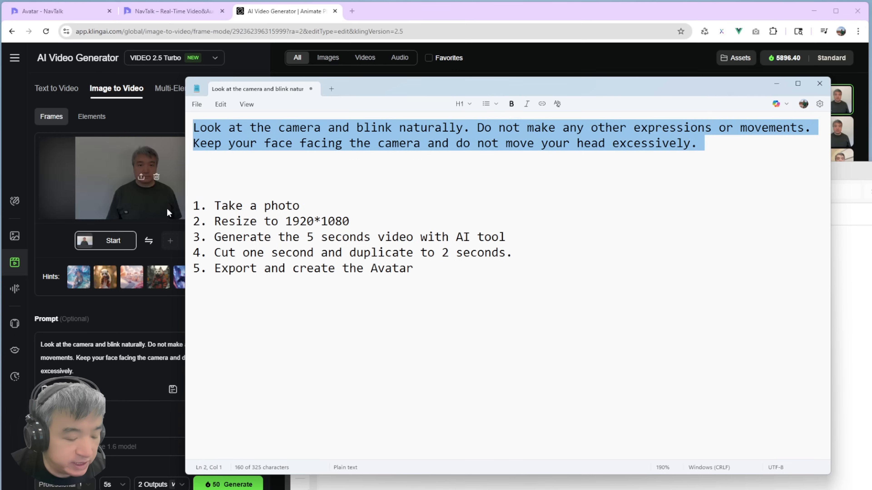
Step: Switch back to Kling AI and replace the prompt text with the copied paragraph beginning "Look at the camera and blink naturally"
click(85, 372)
drag(77, 369, 15, 325)
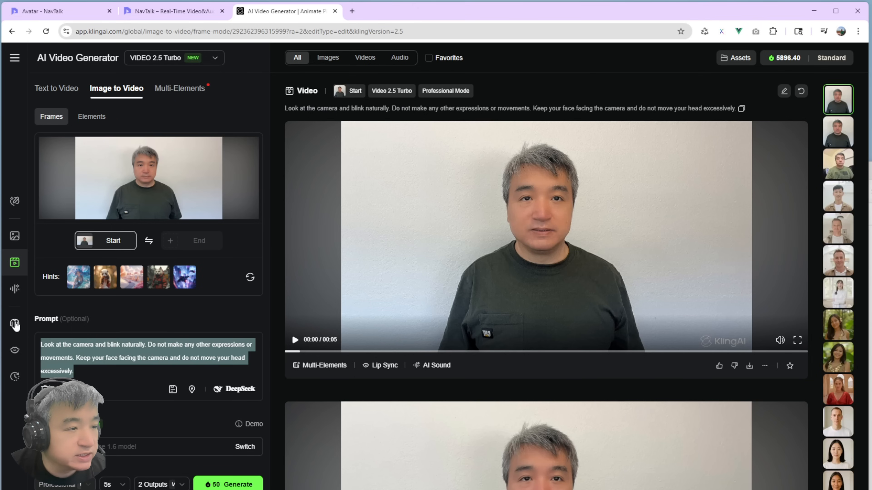
key(ctrl+v)
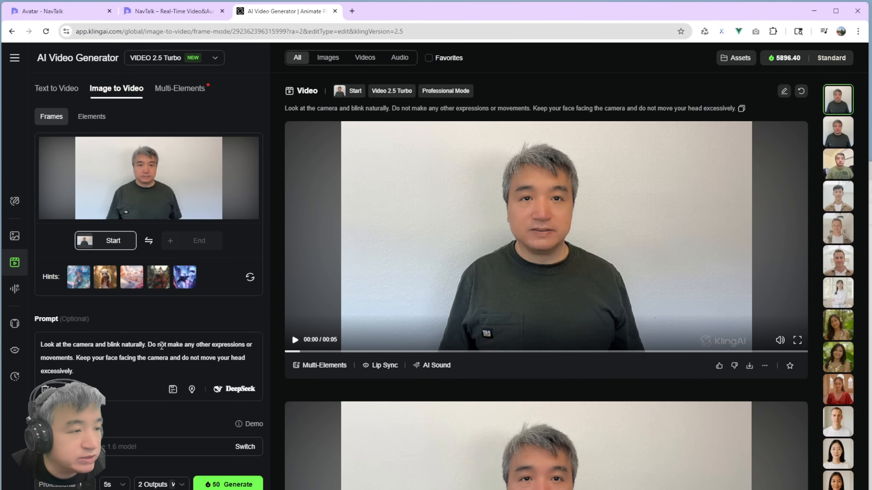
Step: Generate the 5s Image to Video clip with VIDEO 2.5 Turbo from the uploaded start frame and prompt
click(513, 258)
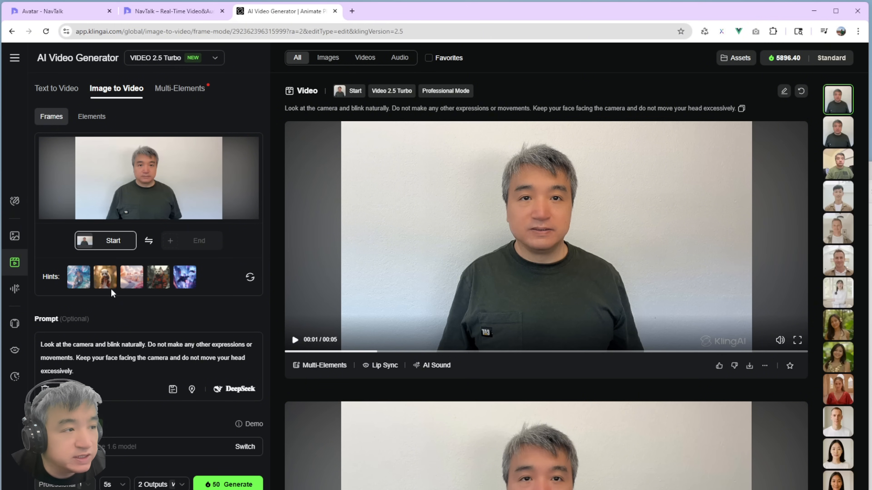
click(109, 239)
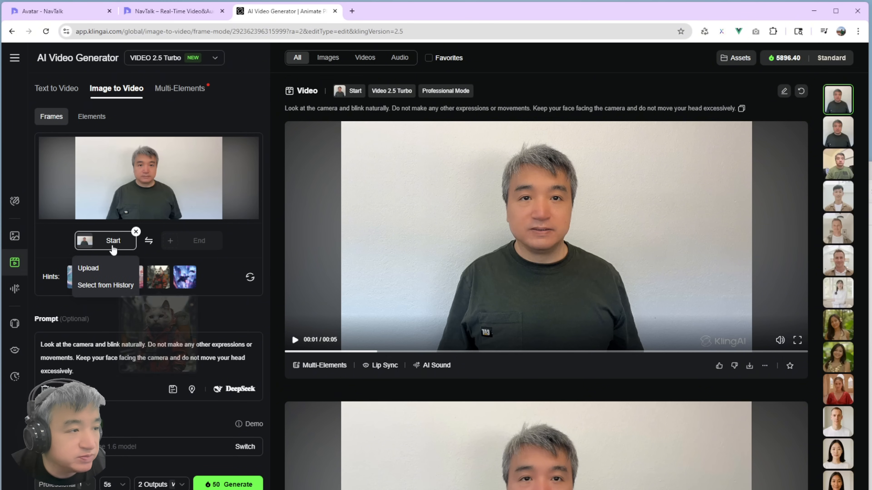
click(114, 245)
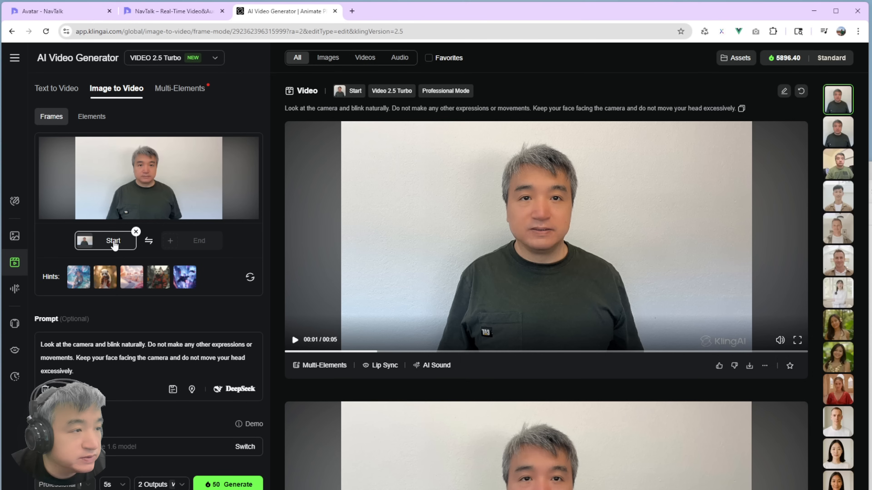
click(220, 485)
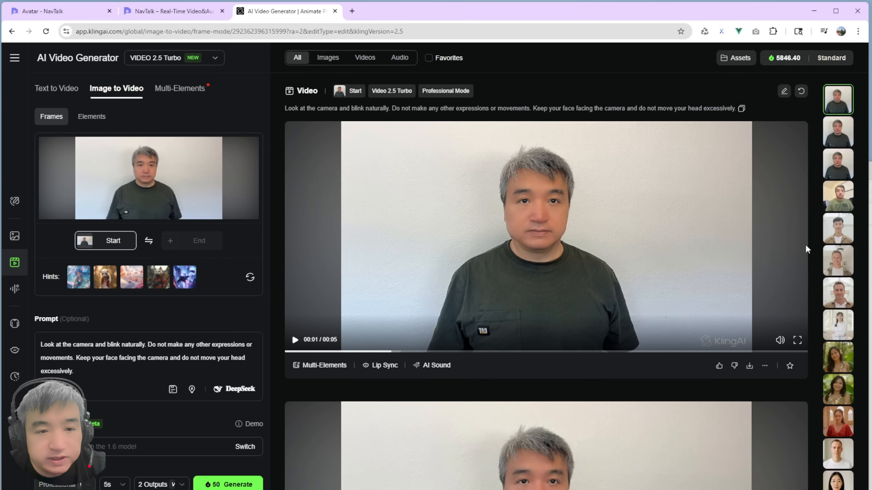
Step: Download the newest generated video as MP4 without audio and watermark, and show the file in the Downloads folder
mouse_move(750, 369)
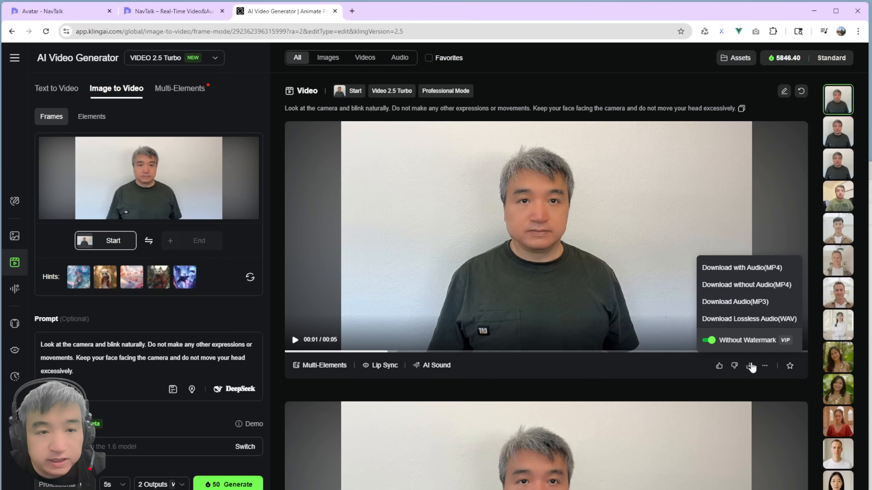
click(778, 288)
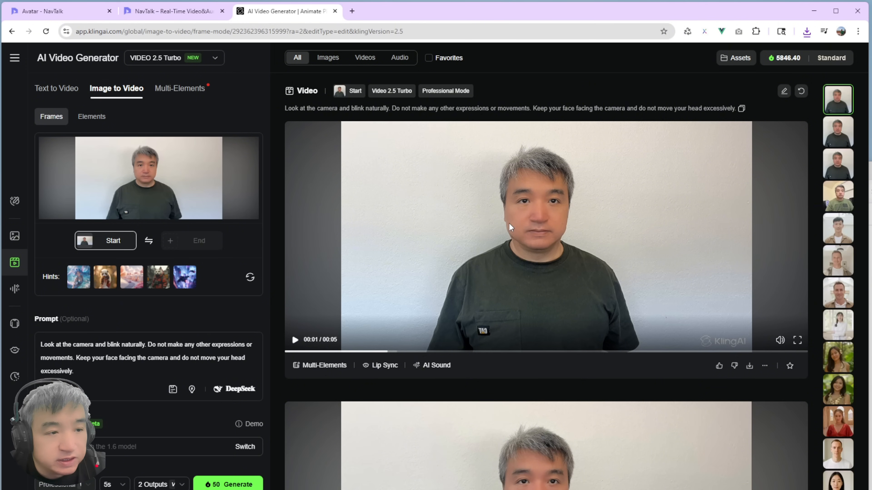
click(806, 31)
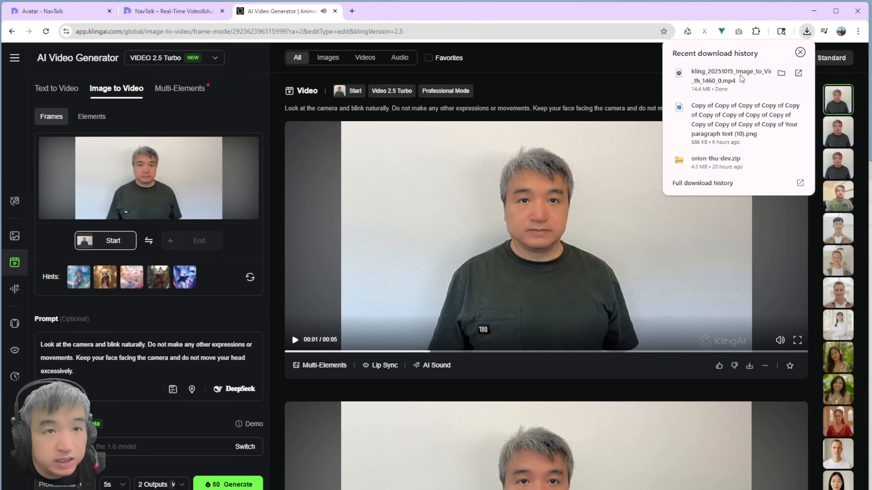
click(782, 74)
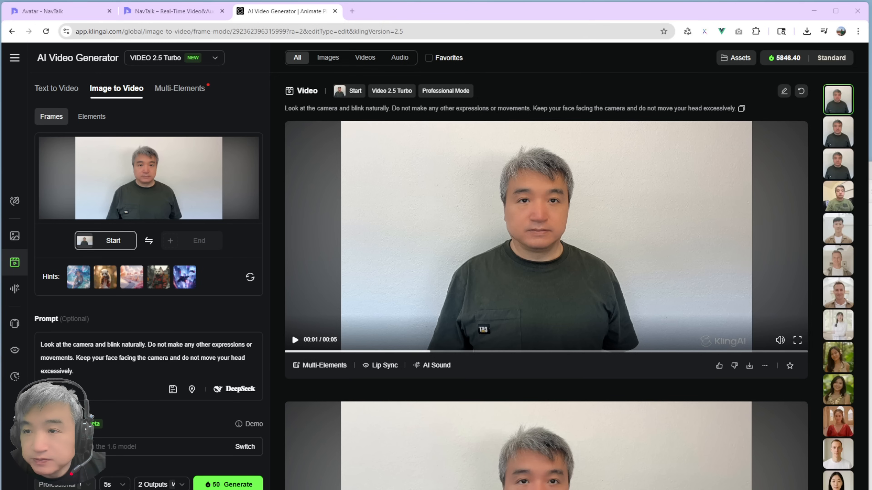
drag(871, 83, 308, 84)
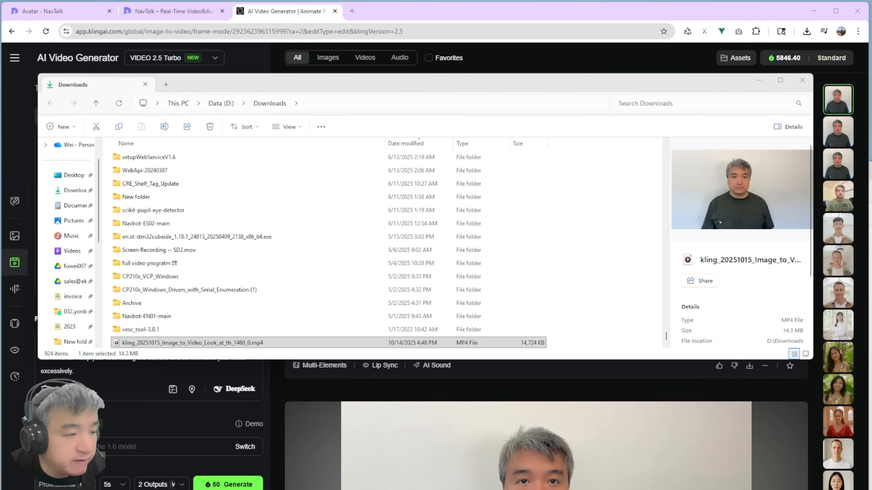
Step: Switch to Adobe Premiere Pro and create a new project named Untitled in the default location, replacing the existing project
drag(221, 485, 380, 49)
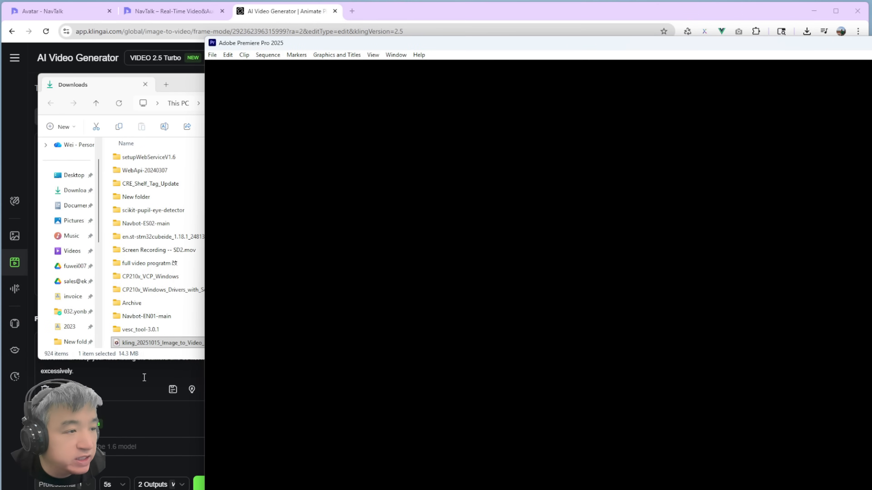
click(133, 343)
drag(133, 344, 363, 257)
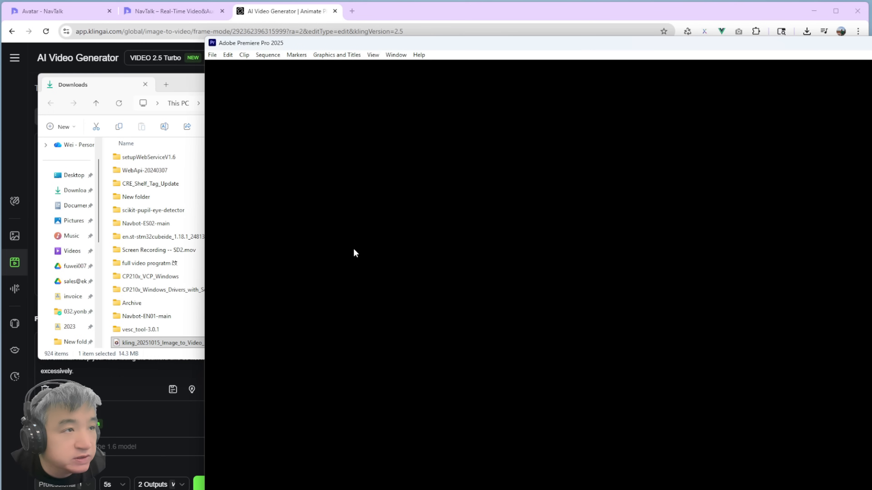
click(212, 55)
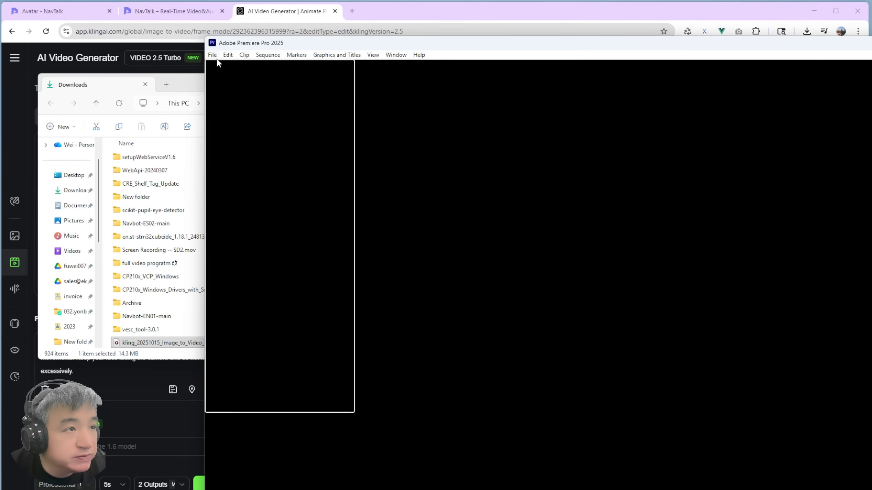
mouse_move(229, 67)
click(374, 70)
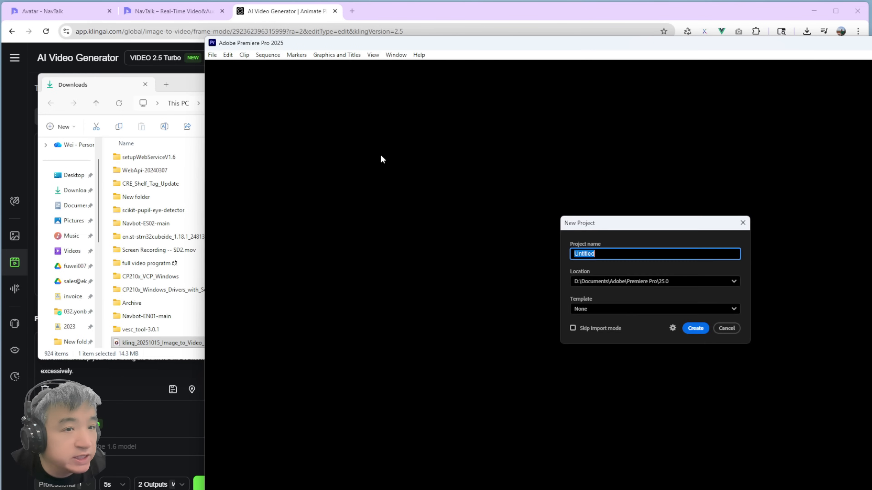
click(695, 328)
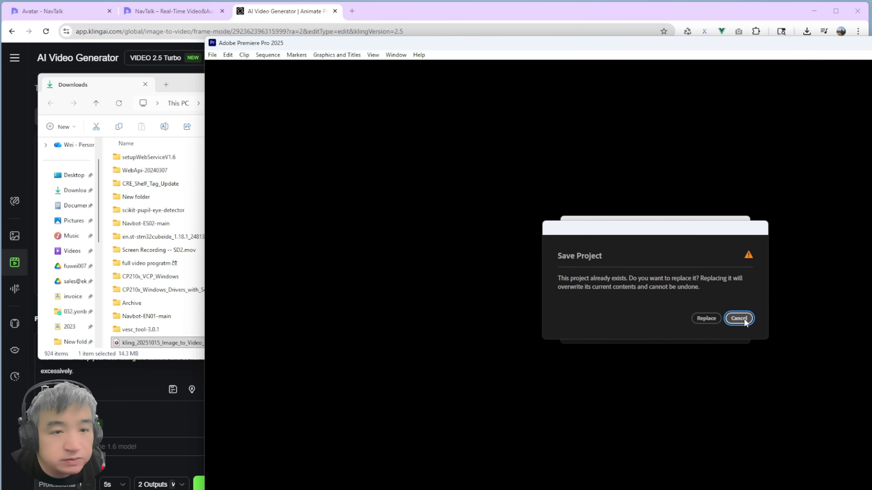
click(707, 319)
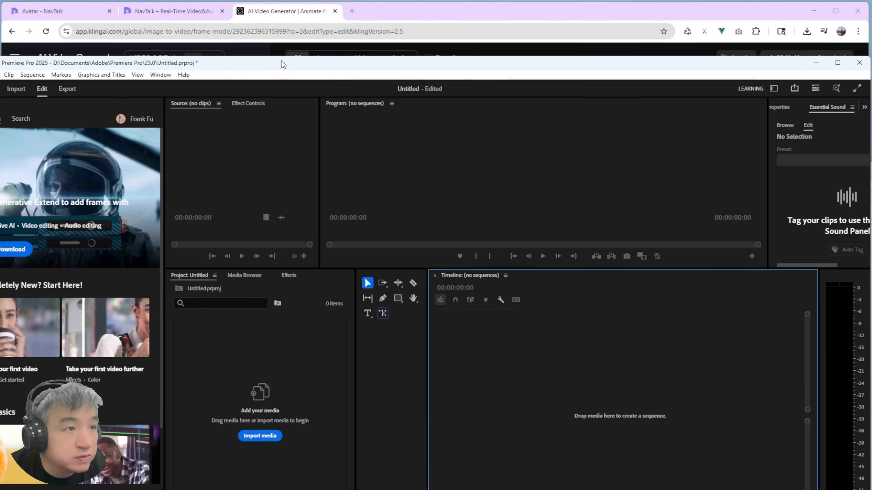
Step: Add the downloaded Kling MP4 from the Downloads folder to the empty timeline, creating a sequence from it
drag(281, 64, 559, 74)
drag(157, 343, 760, 382)
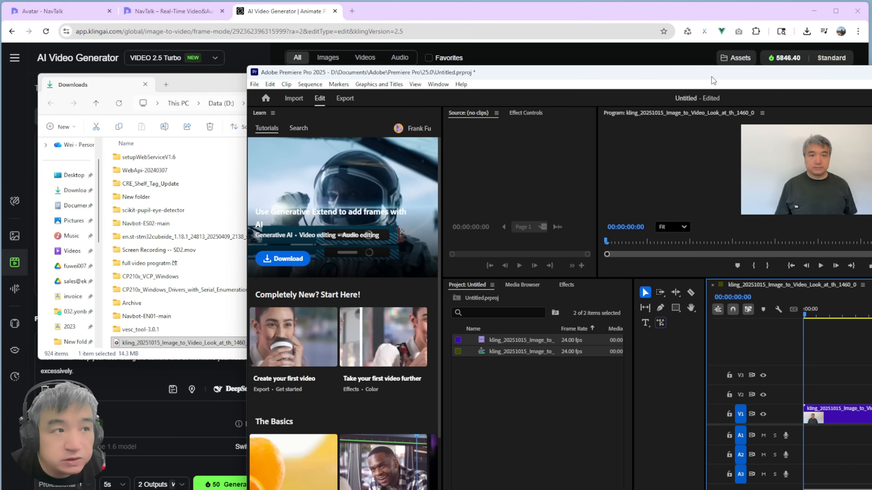
drag(712, 77, 463, 2)
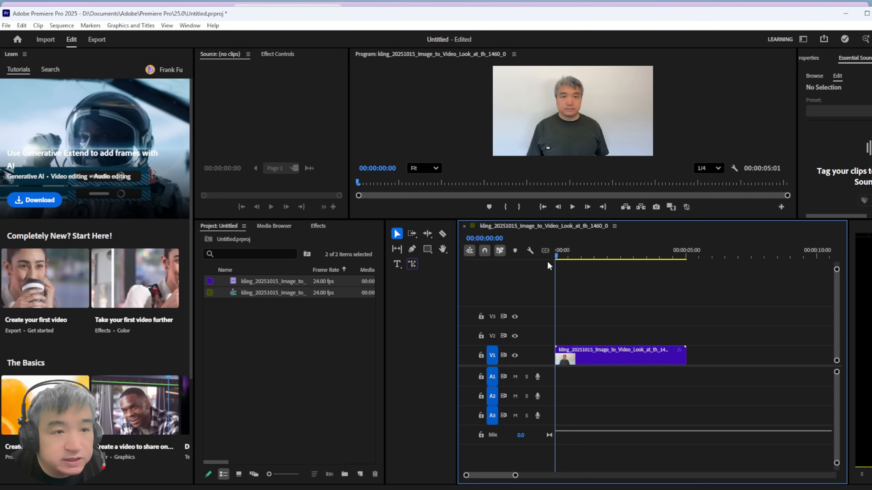
Step: Play through the clip to locate the blink and split it with the Razor tool at 00:00:03:00
click(572, 207)
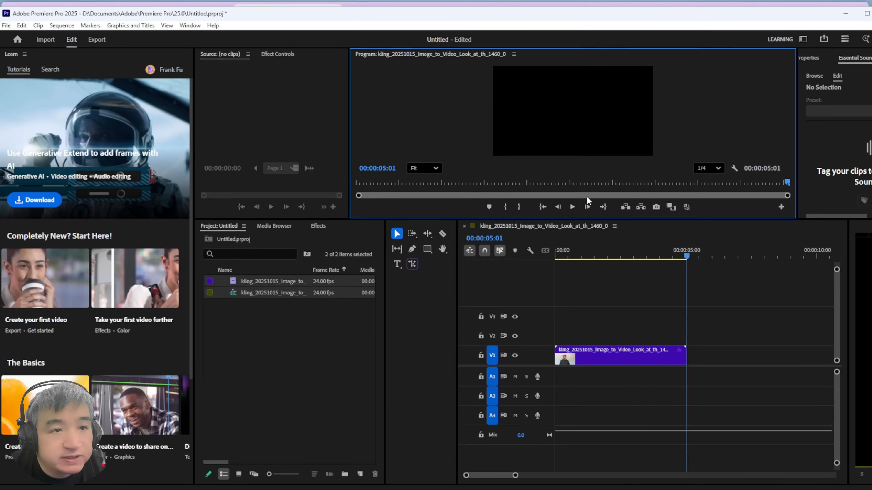
click(573, 207)
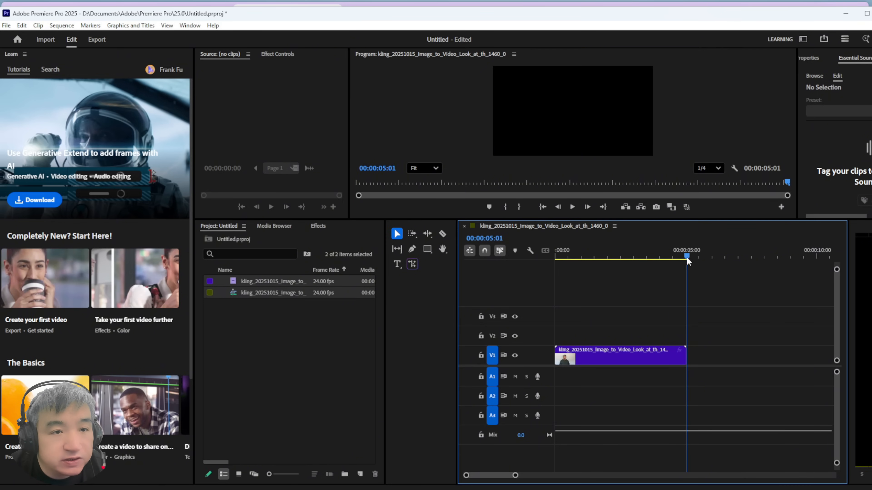
drag(687, 257, 650, 258)
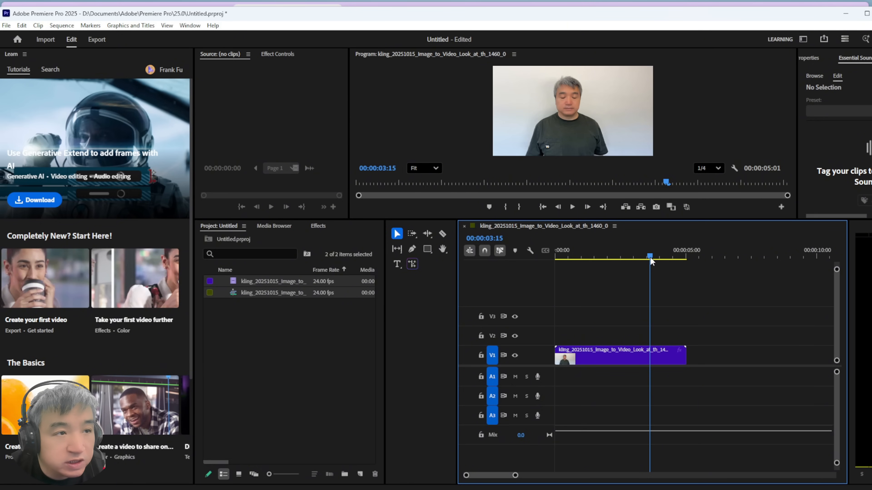
drag(650, 257, 634, 258)
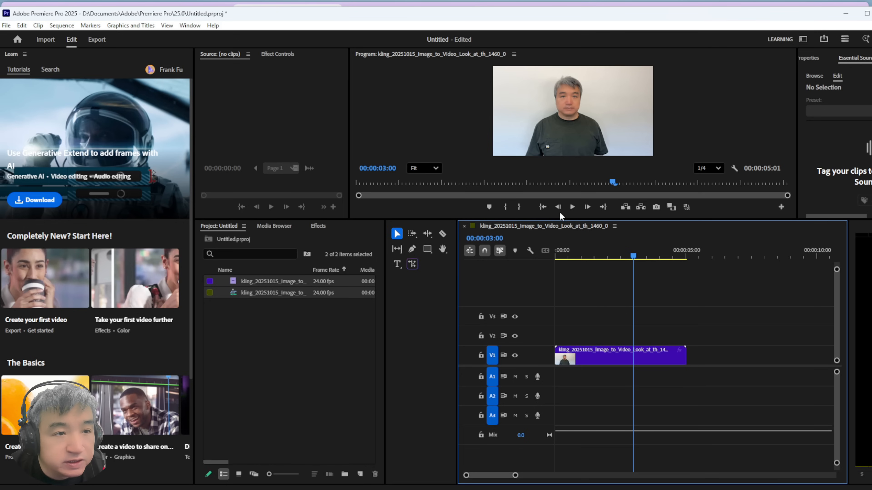
click(443, 234)
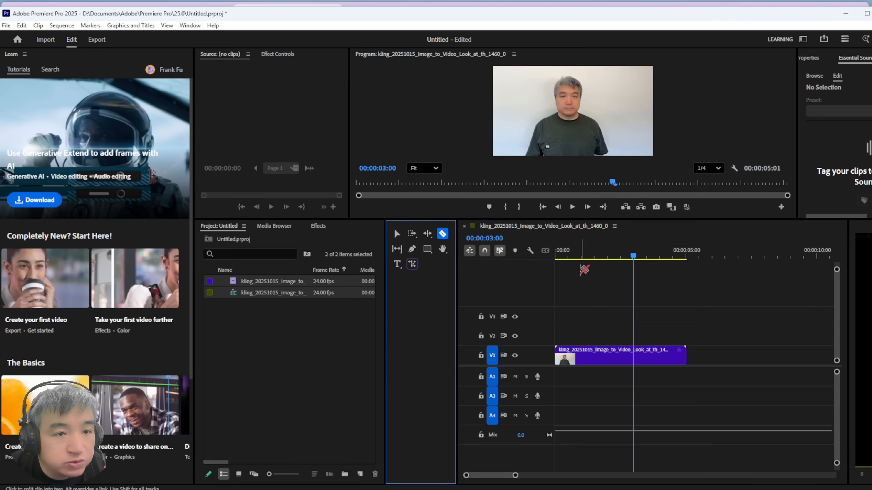
click(636, 360)
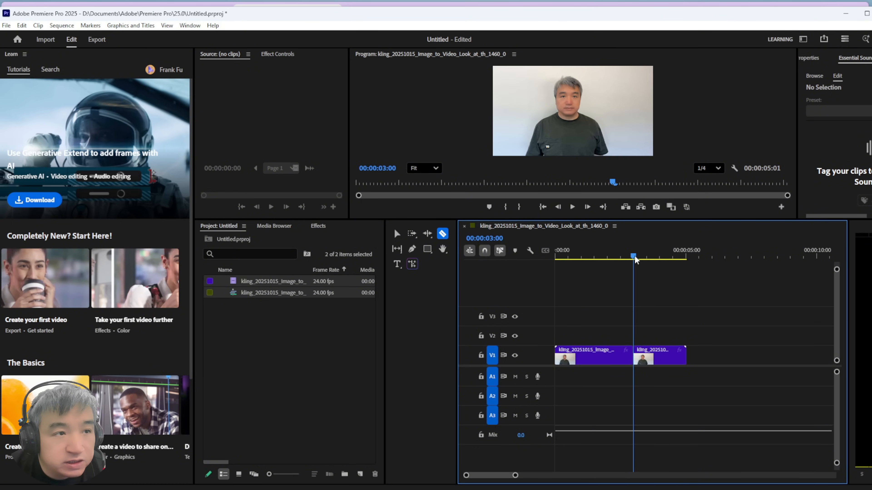
Step: Split the second part of the clip again at 00:00:04:00
drag(635, 260, 653, 260)
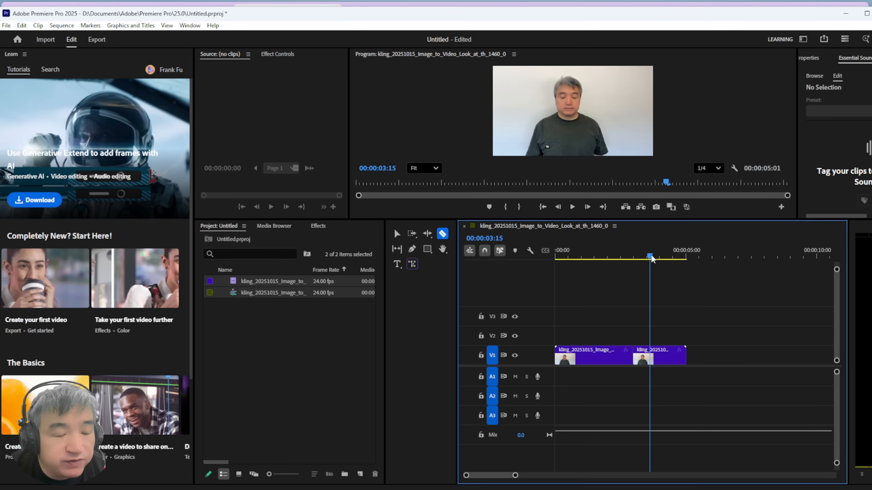
drag(653, 260, 662, 258)
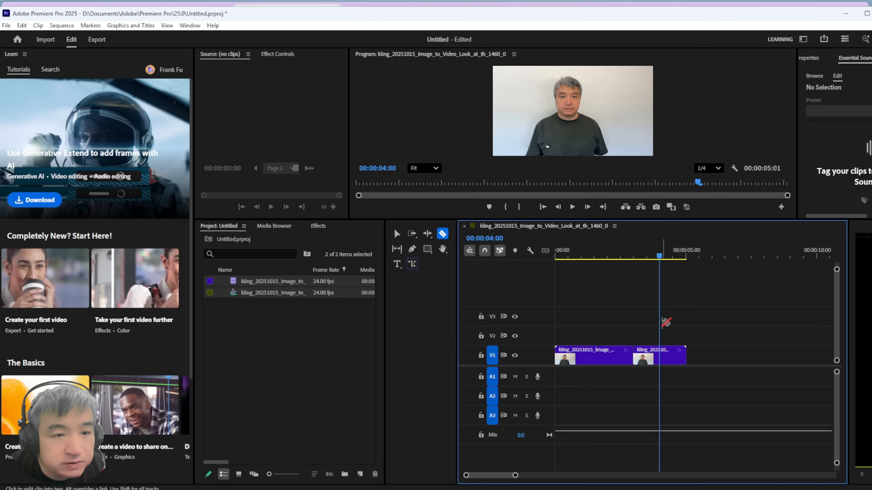
click(659, 353)
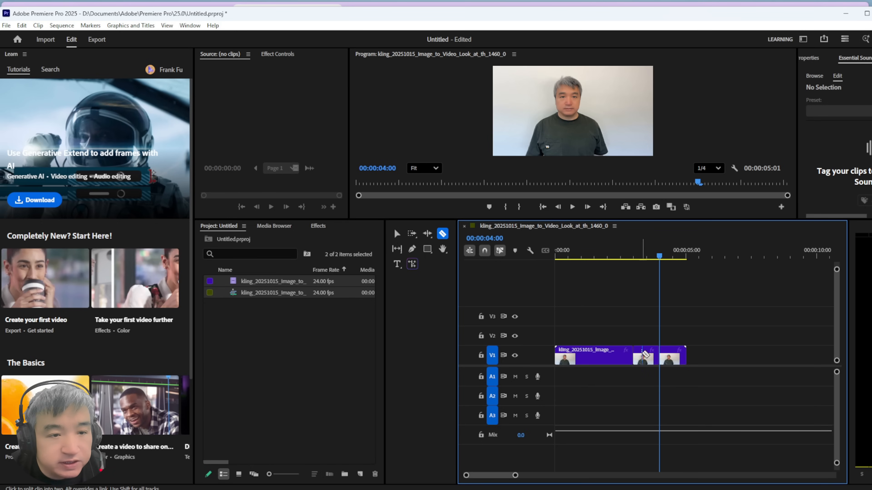
Step: Ripple delete the segments before and after the one-second blink segment on V1
right_click(614, 361)
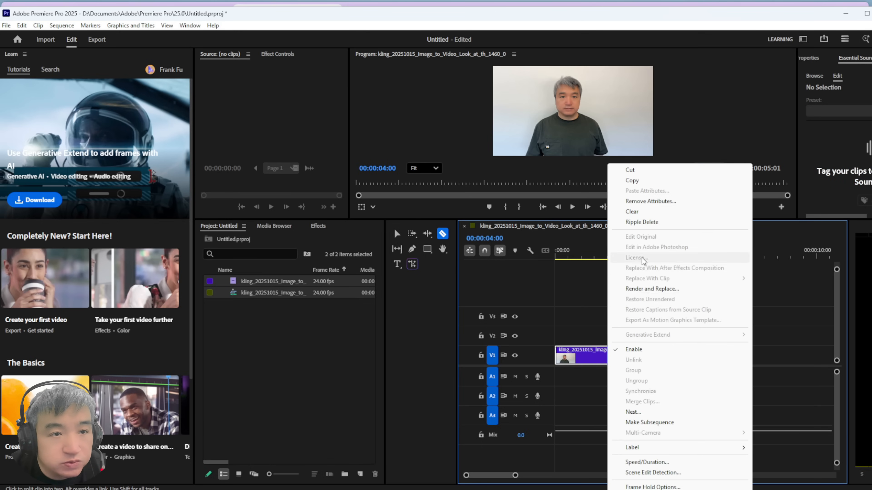
click(649, 224)
right_click(591, 356)
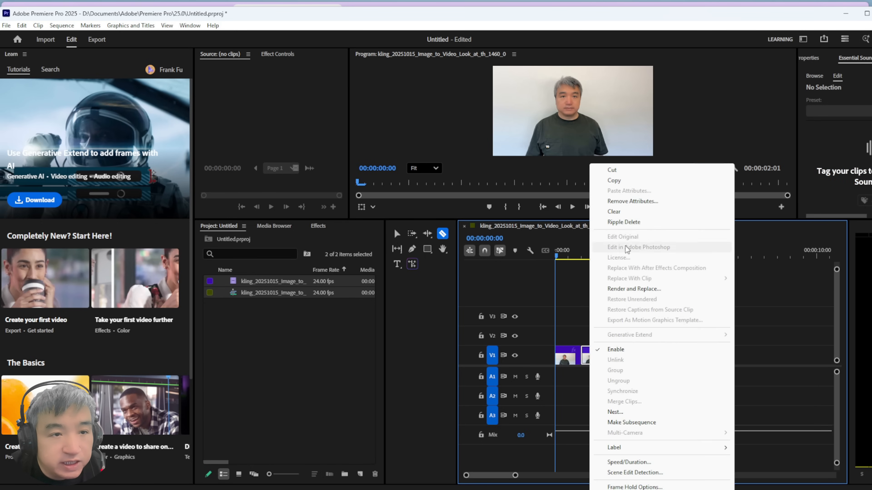
click(634, 222)
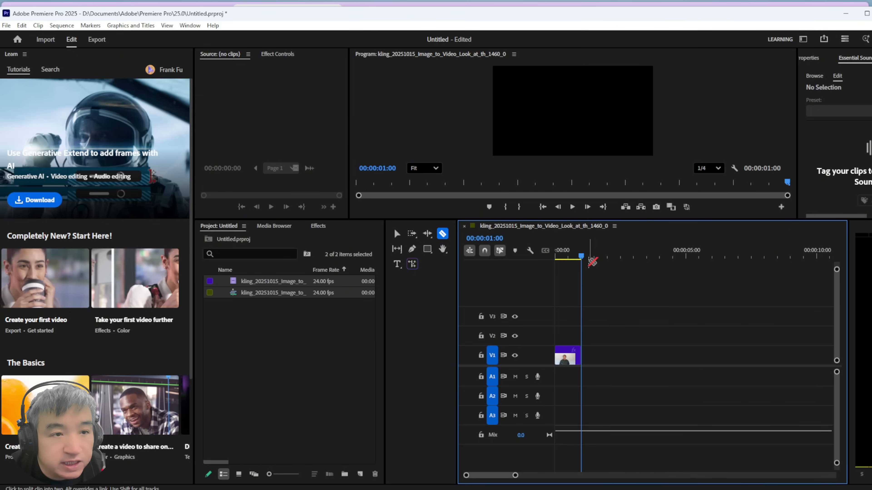
Step: Copy the one-second blink clip and paste the duplicate directly after it on V1 at 00:00:01:00
click(572, 208)
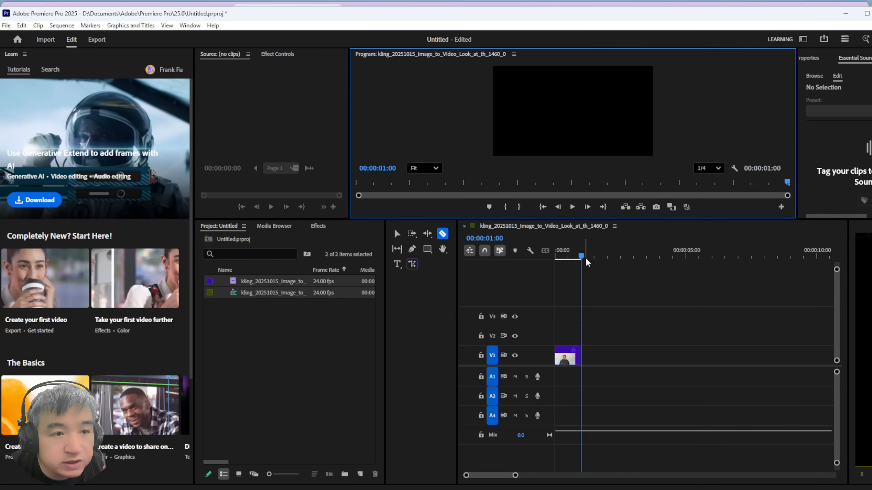
drag(570, 258, 557, 263)
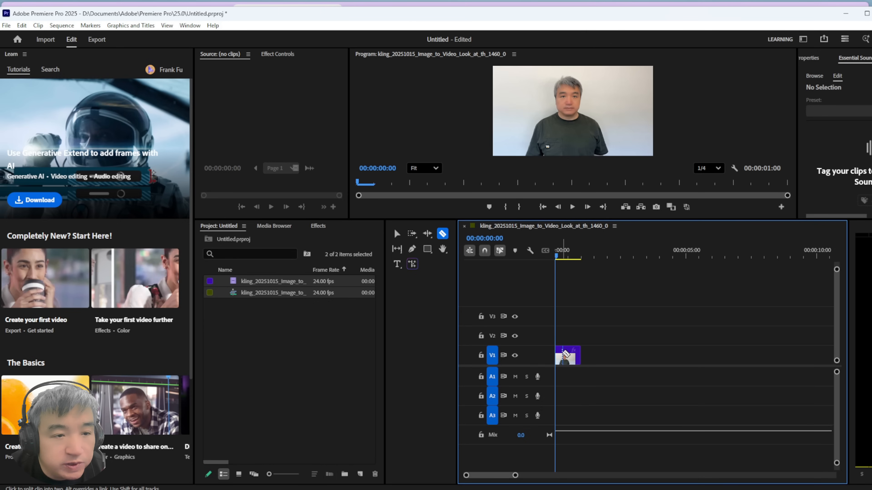
click(396, 235)
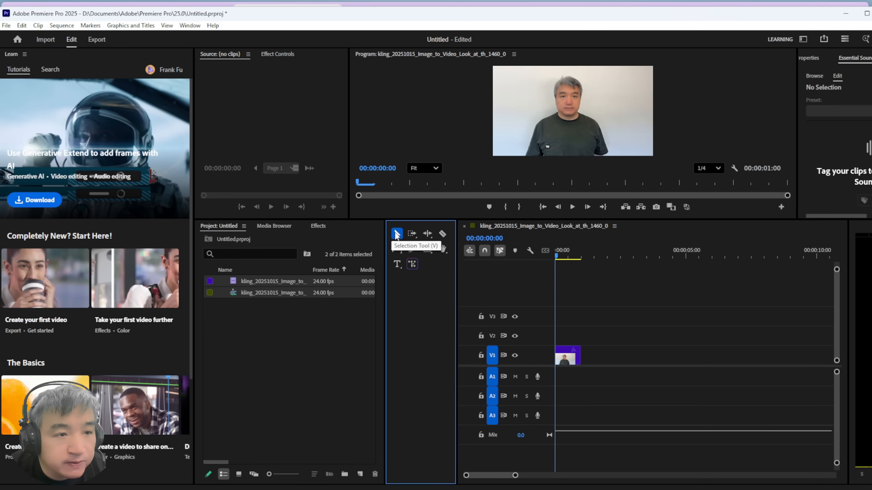
right_click(568, 350)
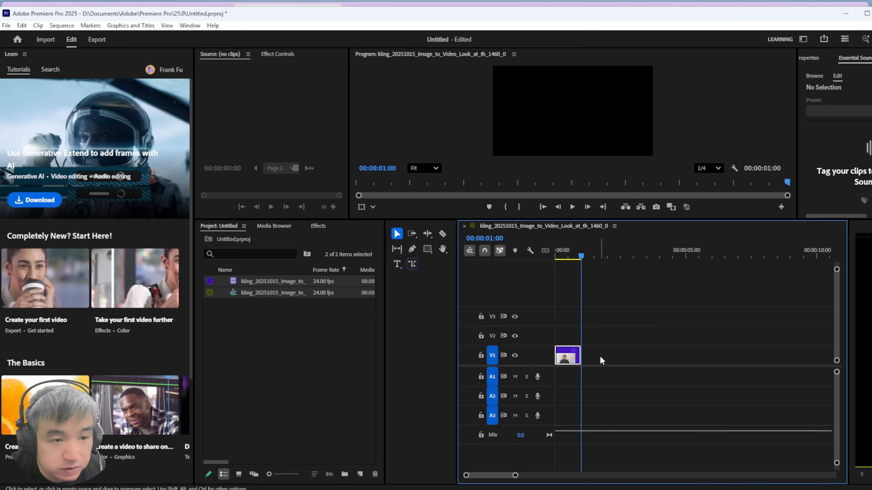
key(ctrl+v)
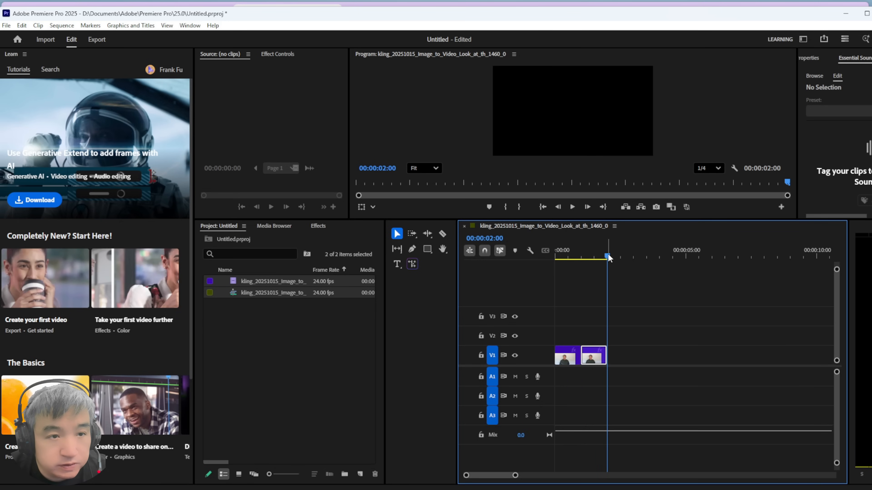
Step: Reverse the speed of the duplicated second clip on V1 and scrub through it to check the playback
drag(608, 258, 582, 251)
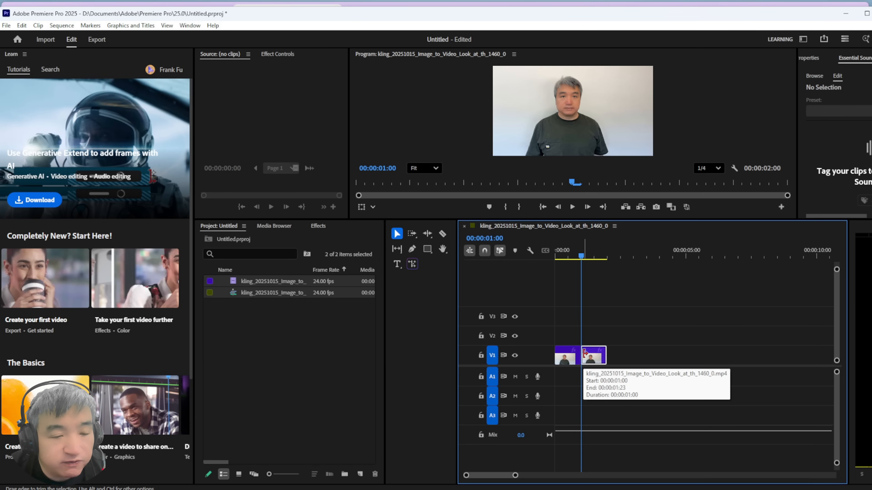
drag(581, 259, 580, 253)
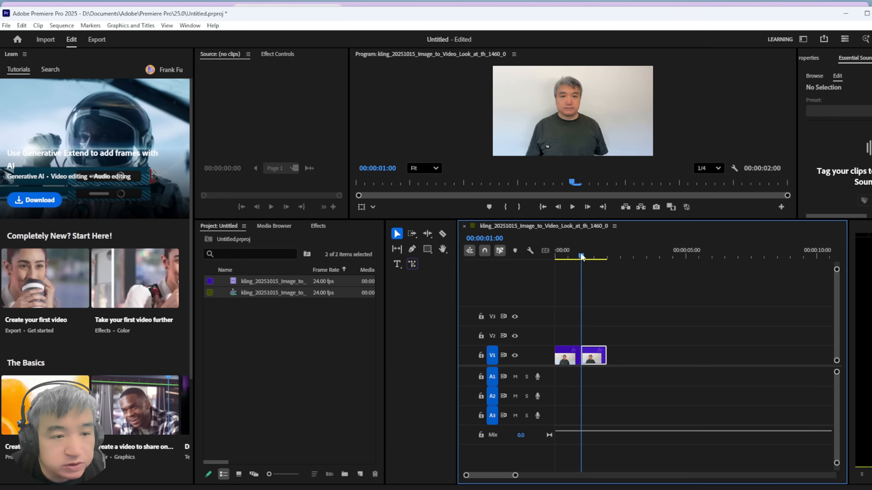
right_click(593, 358)
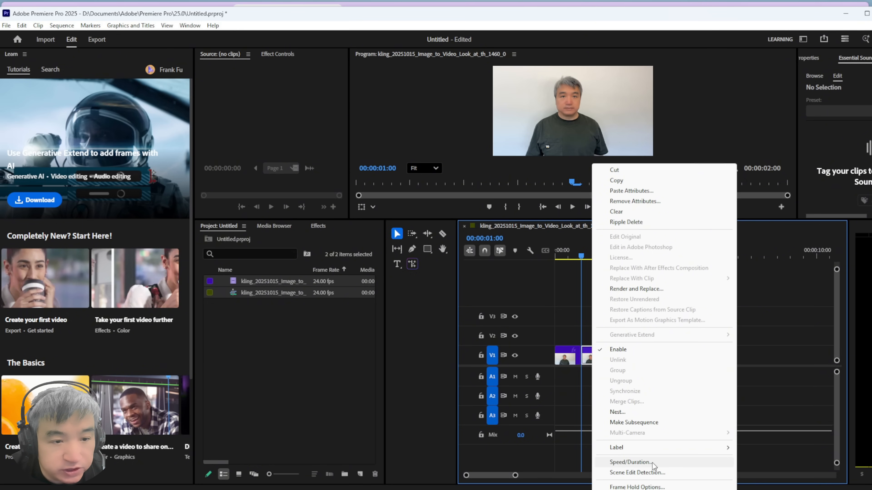
click(630, 462)
click(425, 245)
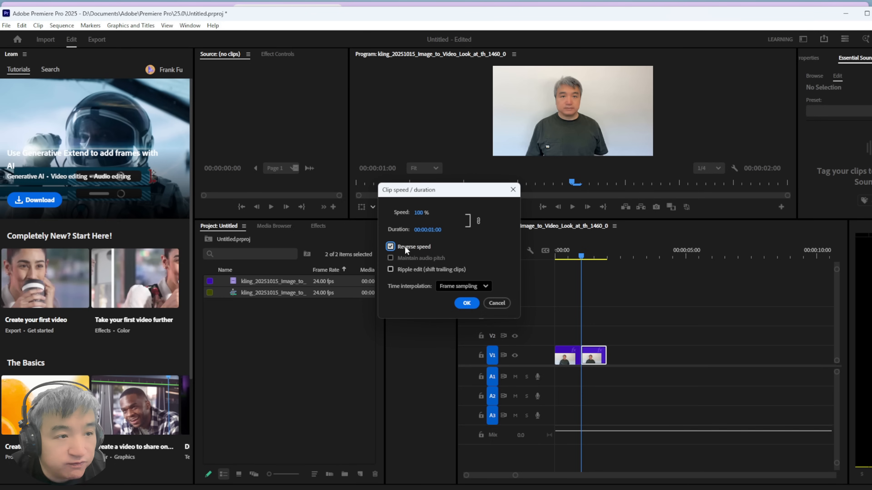
click(466, 304)
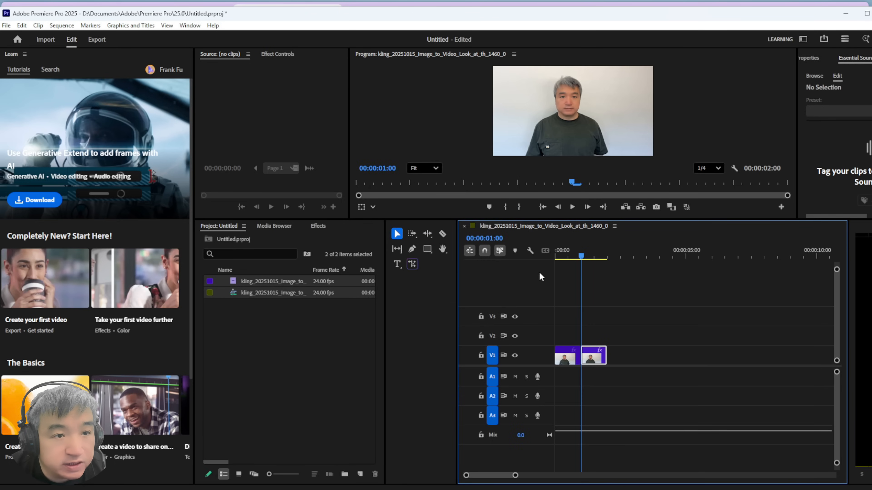
drag(579, 256, 597, 244)
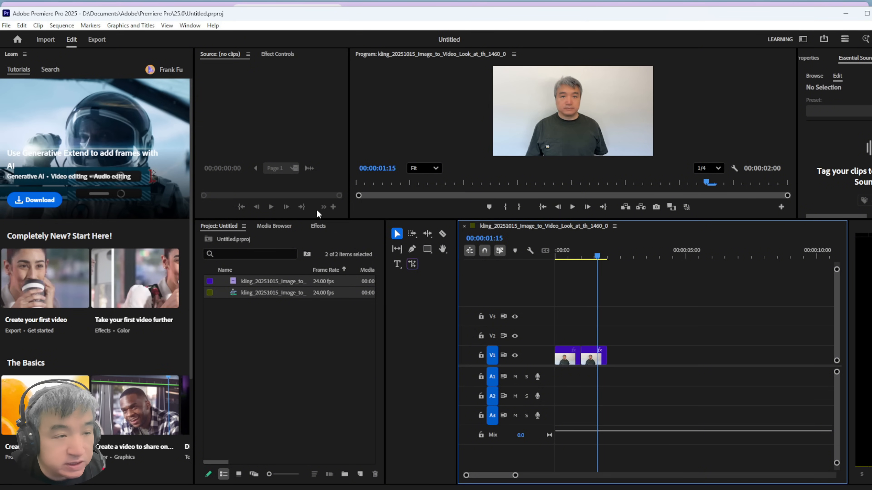
Step: Export the sequence as an H.264 media file to D:\YouTube with the Match Source - Adaptive High Bitrate preset
click(6, 25)
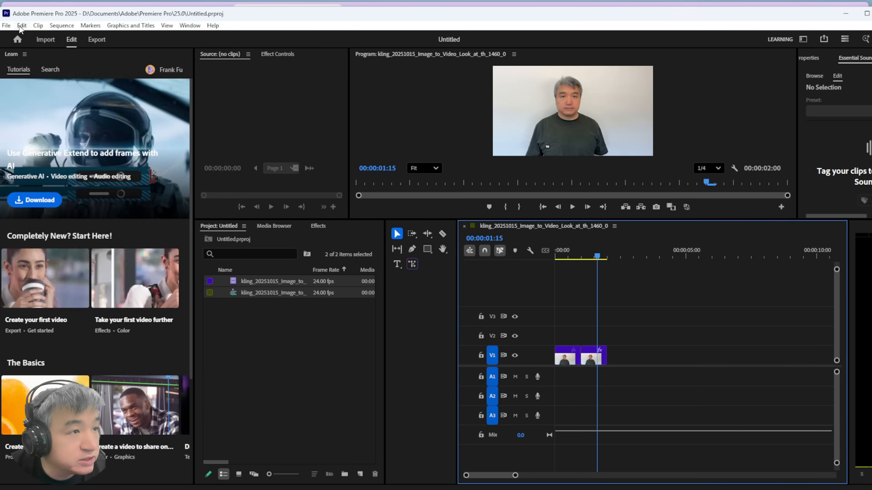
click(233, 83)
key(ctrl+m)
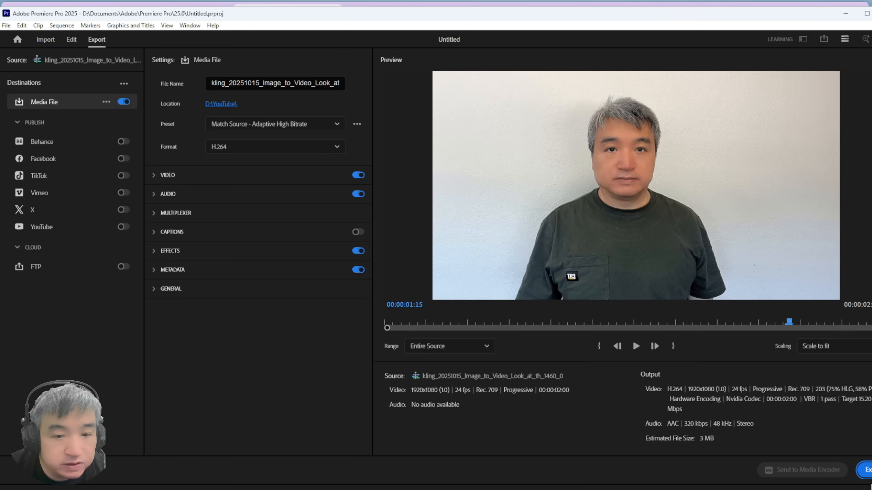
click(865, 474)
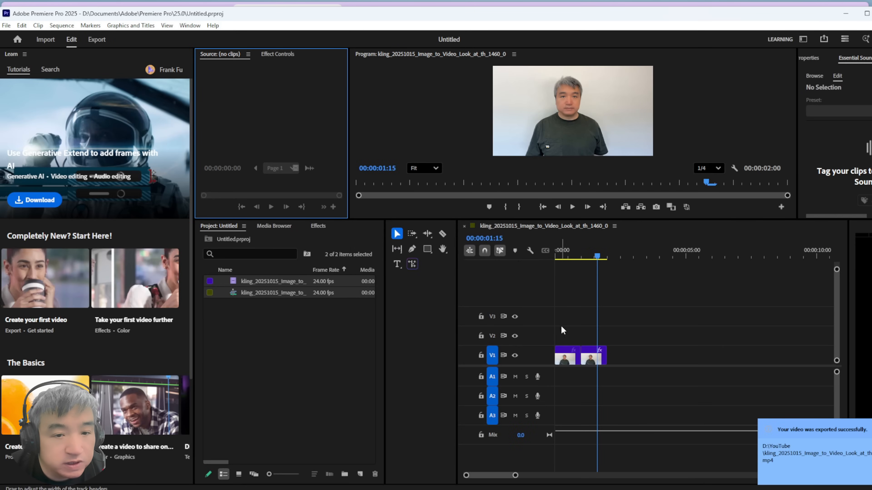
click(816, 456)
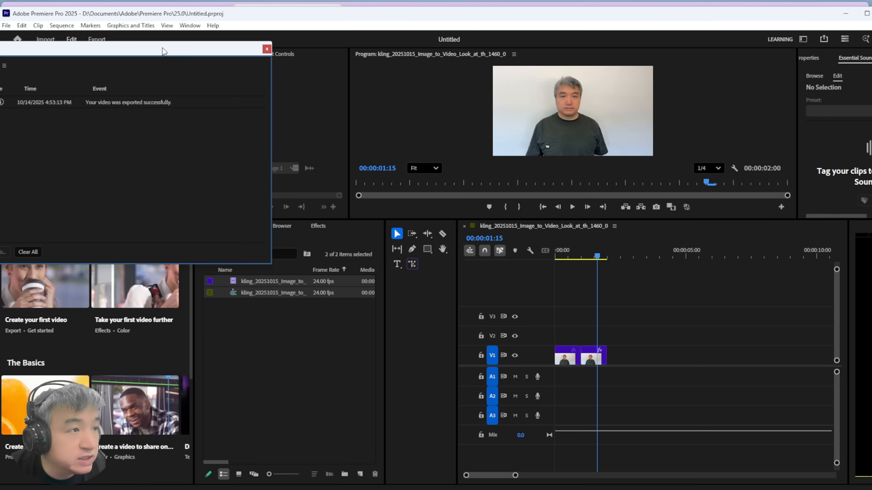
click(266, 49)
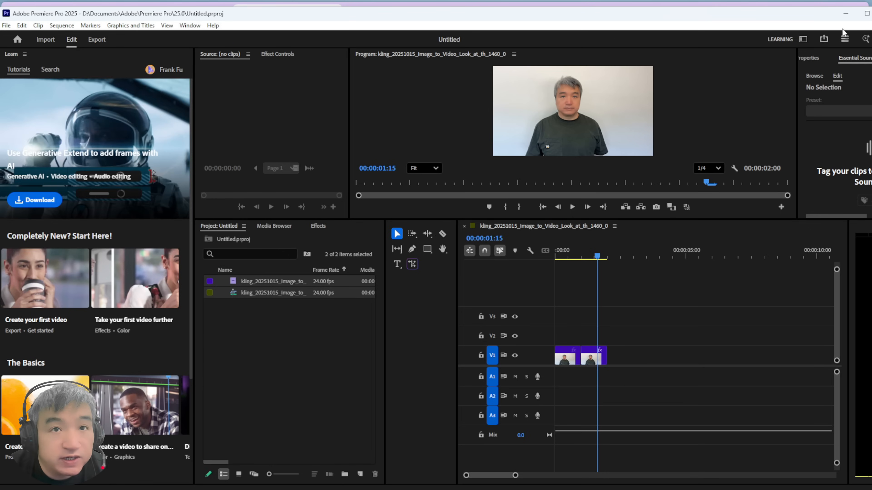
Step: Bring up the YouTube folder with the exported video, switch to the NavTalk console in the browser and start creating an avatar
drag(871, 126, 415, 101)
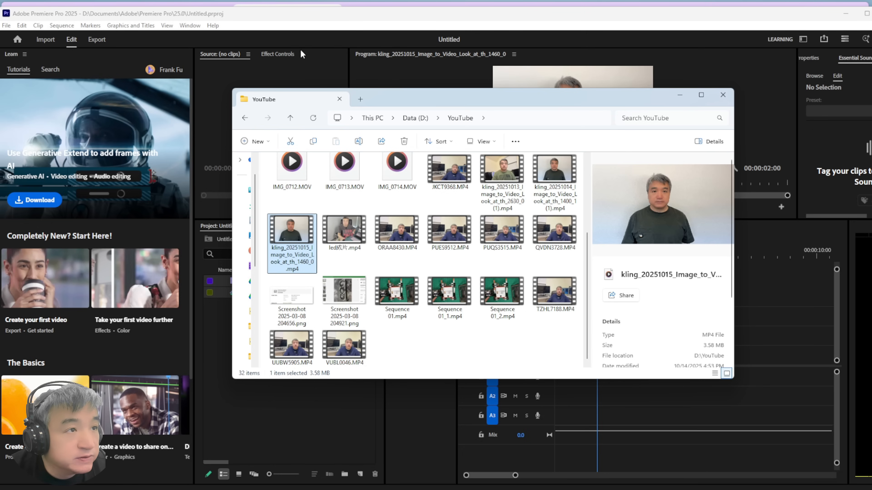
drag(318, 15, 199, 489)
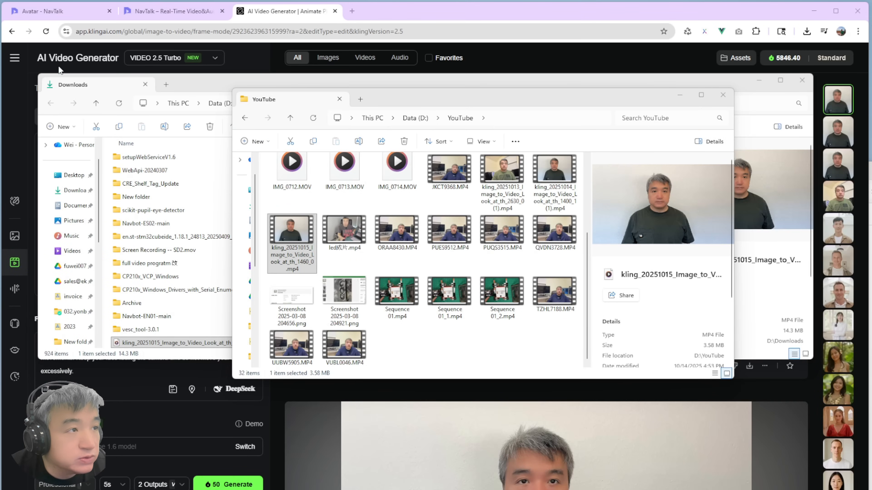
click(165, 14)
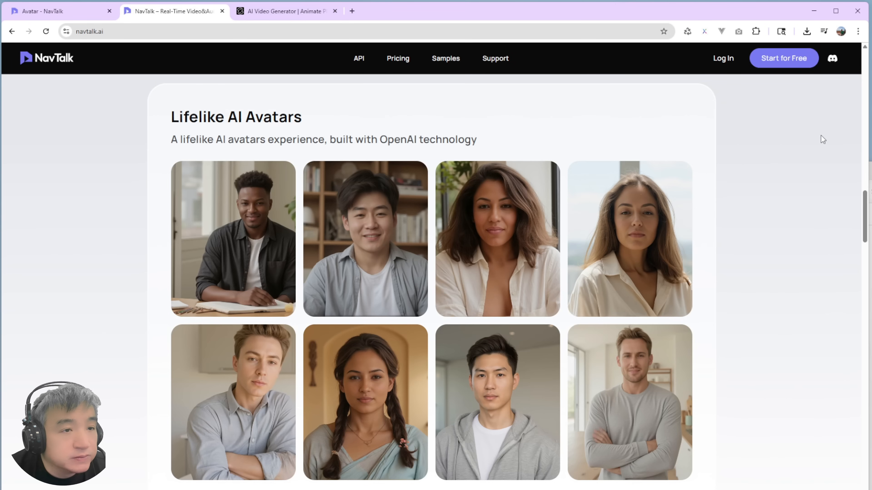
click(62, 14)
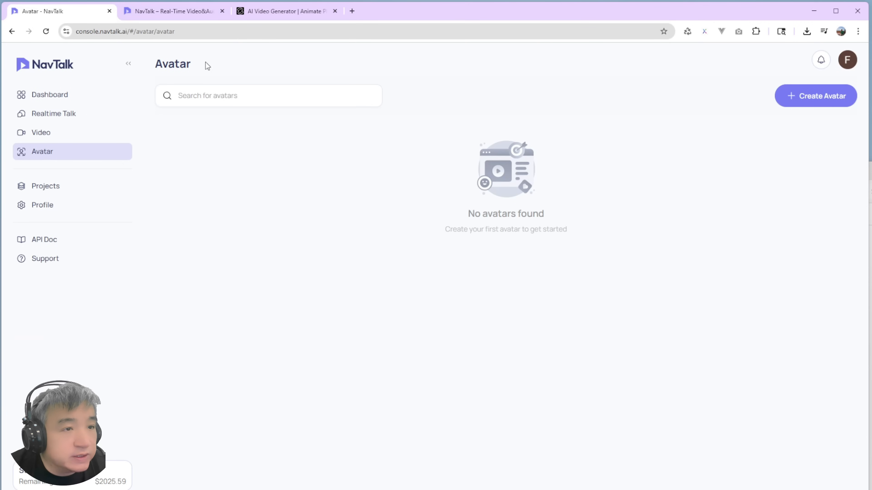
click(786, 105)
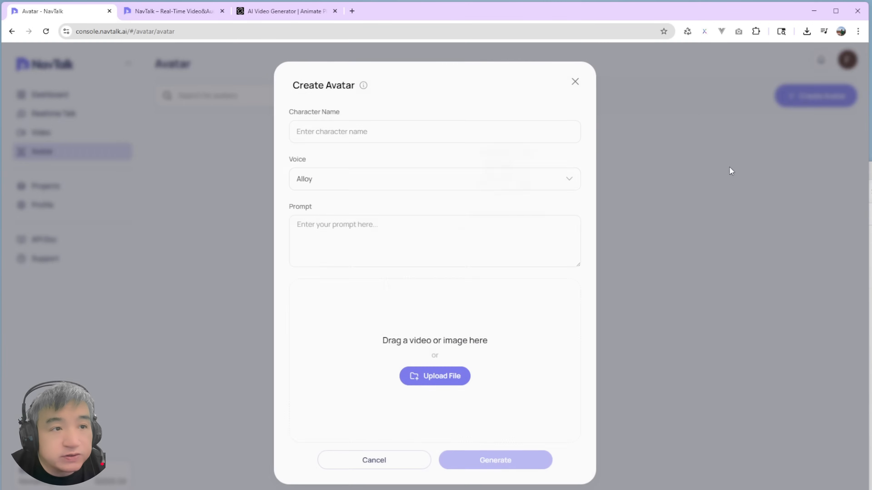
Step: Name the avatar character Test4 and set its voice to Ash
click(353, 132)
text(T)
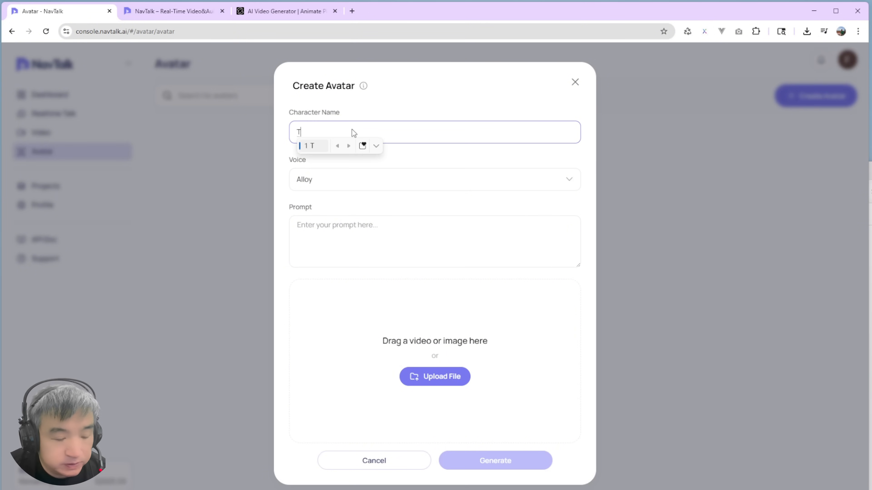
key(BackSpace)
text(Test)
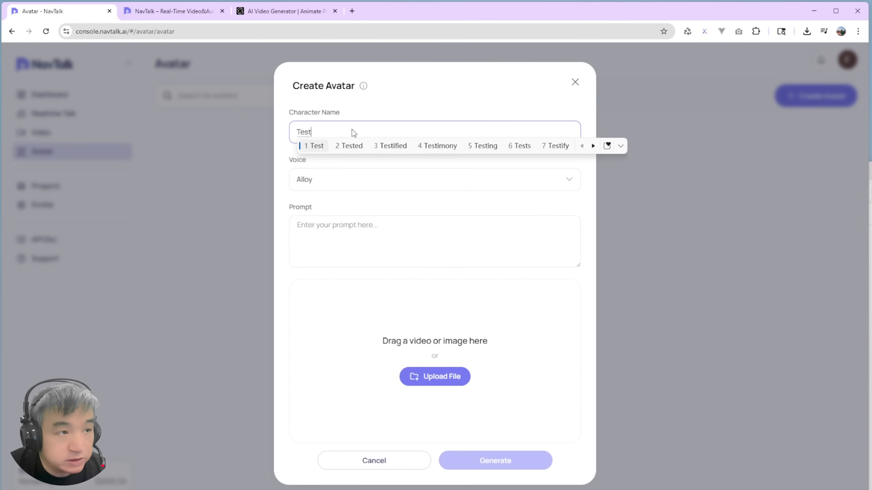
key(Return)
text(4)
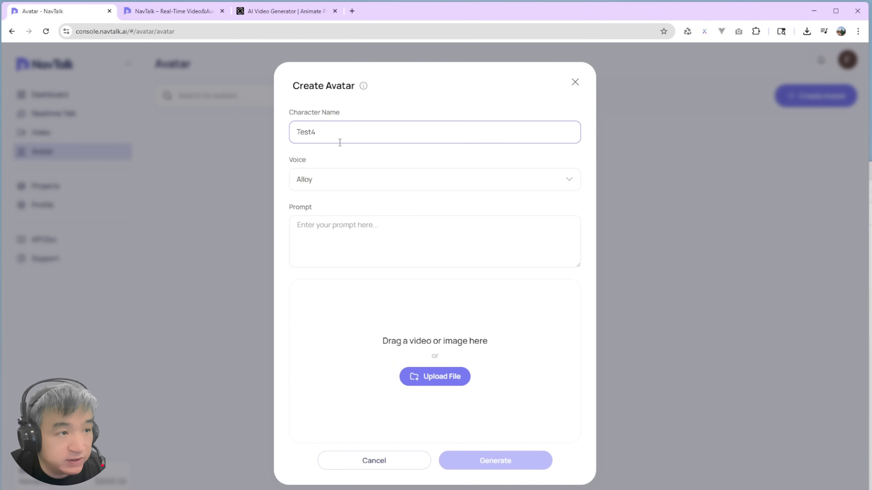
click(323, 183)
click(349, 247)
Step: Enter a prompt that tells the avatar its first name
click(413, 264)
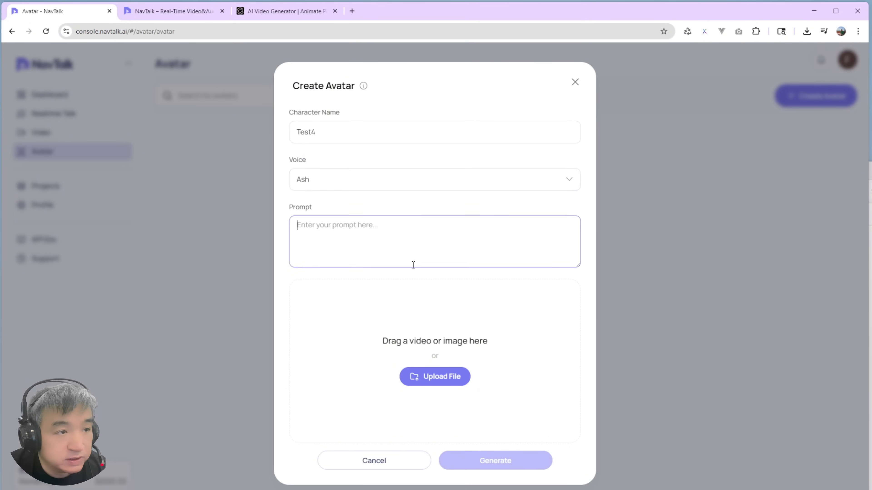
text(Y)
key(BackSpace)
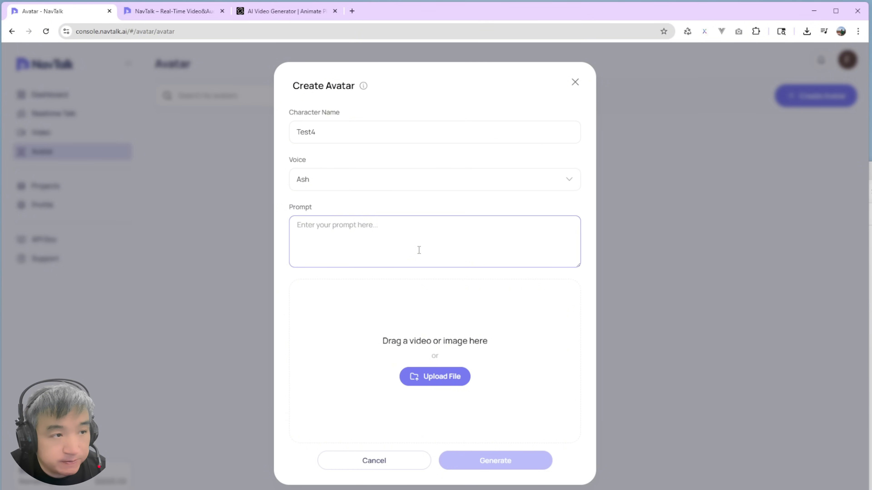
text(Your name is Frank)
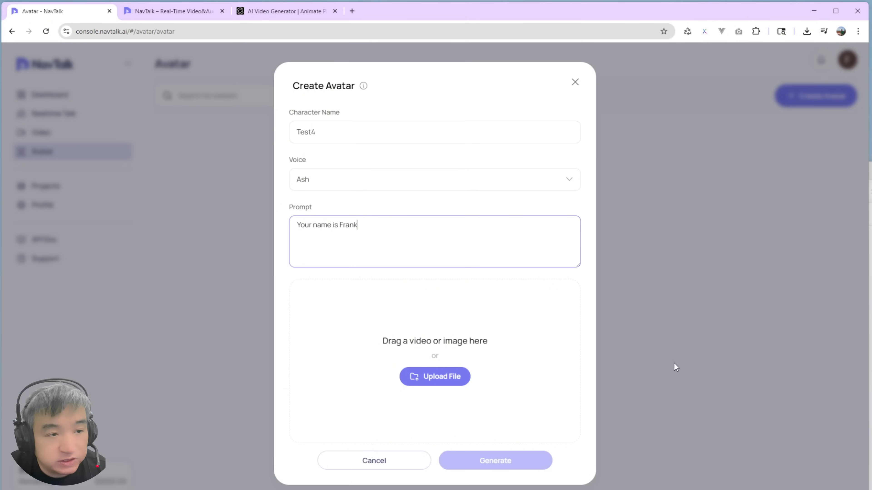
Step: Upload the exported Kling MP4 from the YouTube folder as the avatar's video and generate the avatar
drag(675, 366, 467, 345)
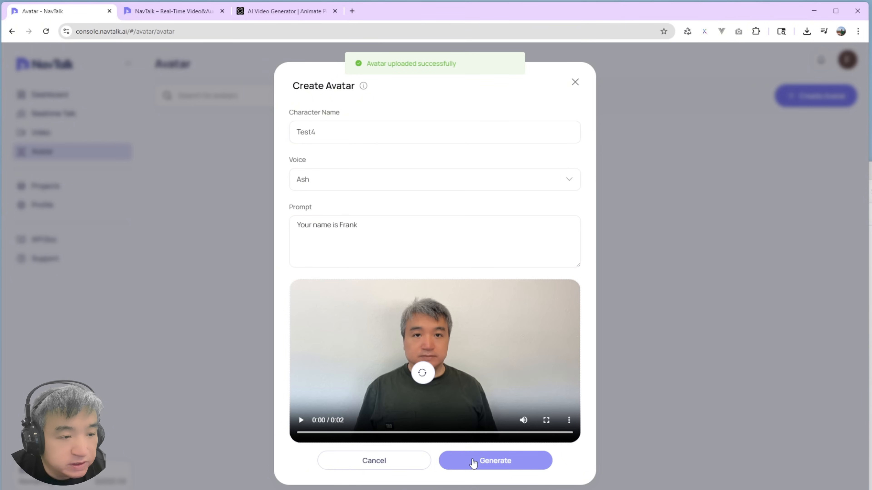
click(486, 465)
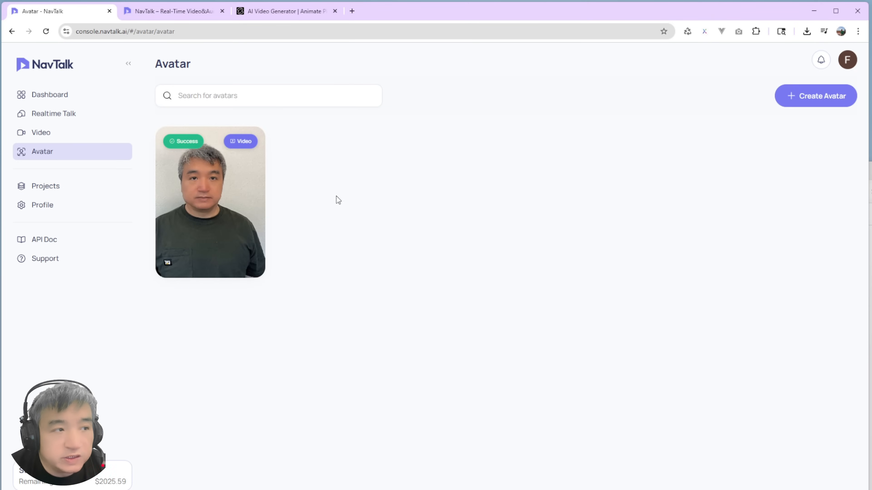
Step: Open the newly generated avatar in Realtime Talk, test it with a voice call and end the call
click(211, 202)
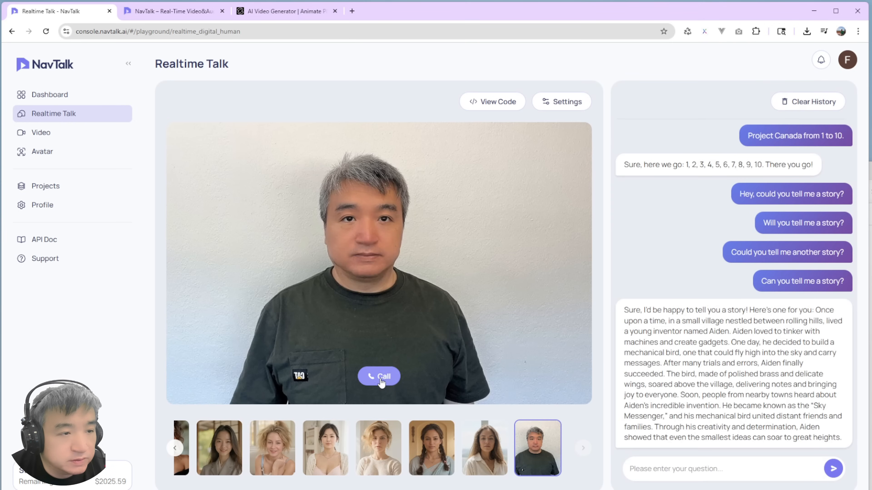
click(380, 376)
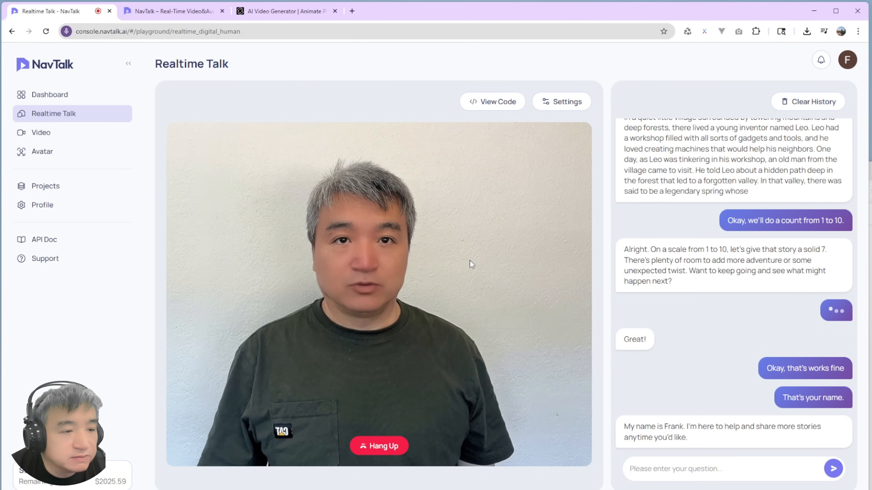
click(376, 446)
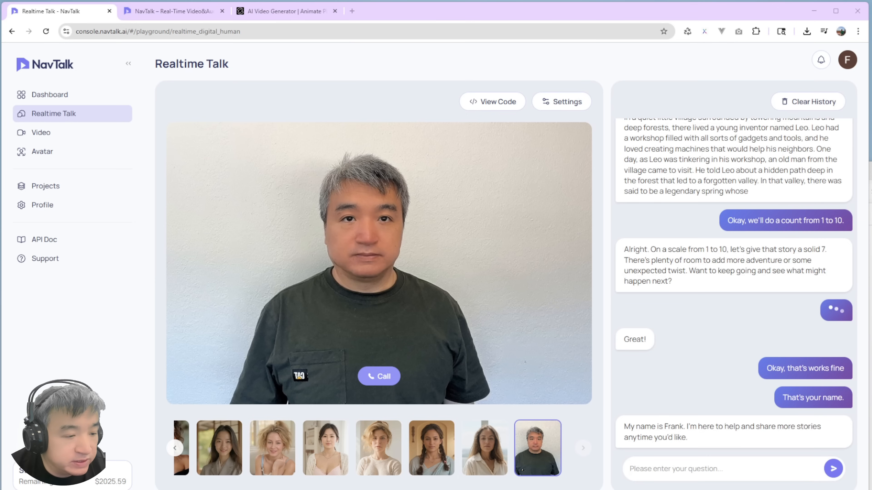
Step: Switch to the Notepad notes and review steps 2 to 5, highlighting the resize, AI video generation and two-second duplication lines
click(215, 489)
click(303, 456)
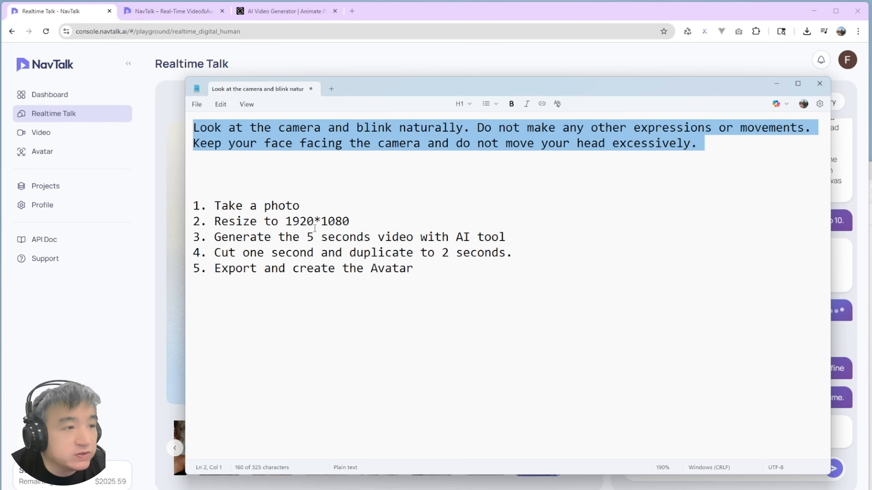
click(315, 208)
drag(364, 222, 190, 223)
click(243, 237)
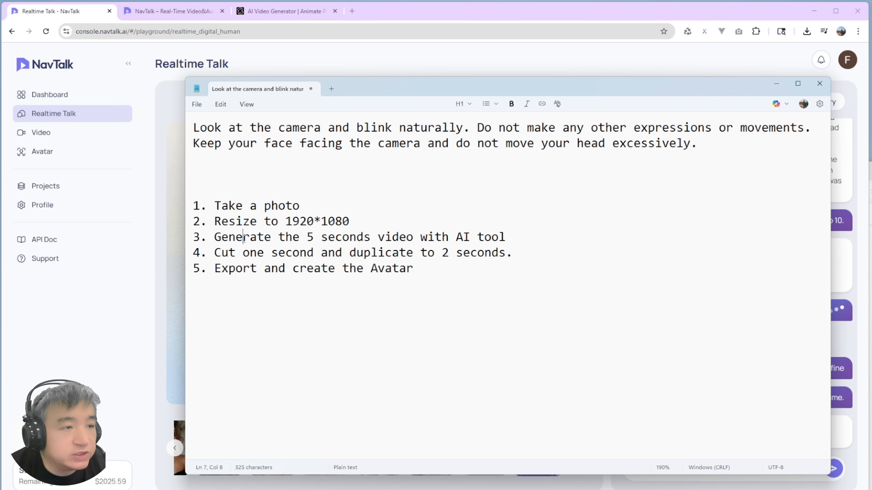
drag(294, 240, 514, 235)
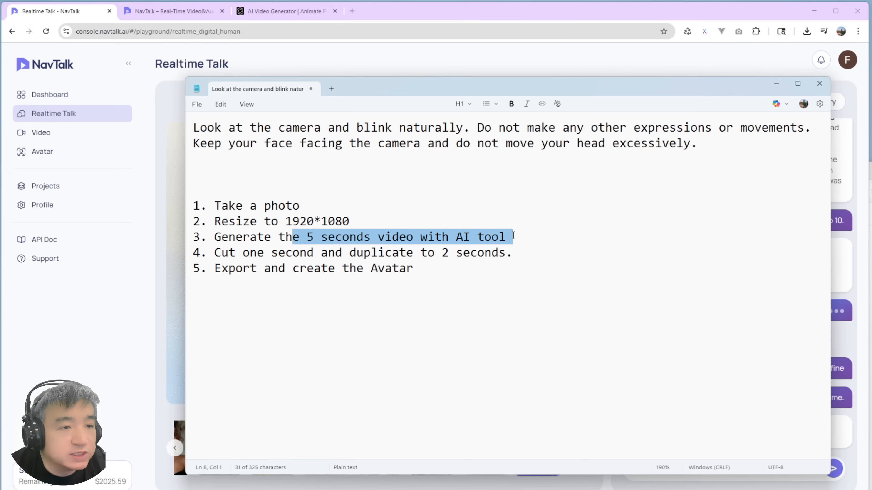
click(294, 252)
drag(228, 253, 522, 251)
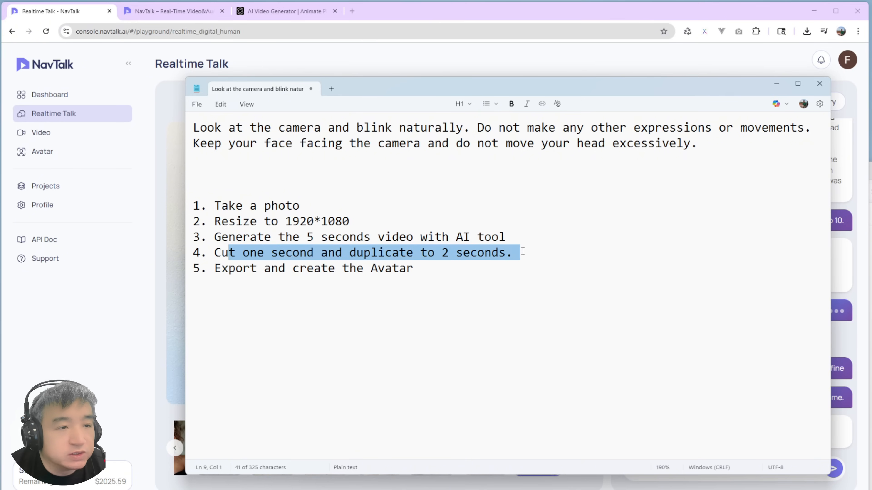
click(521, 256)
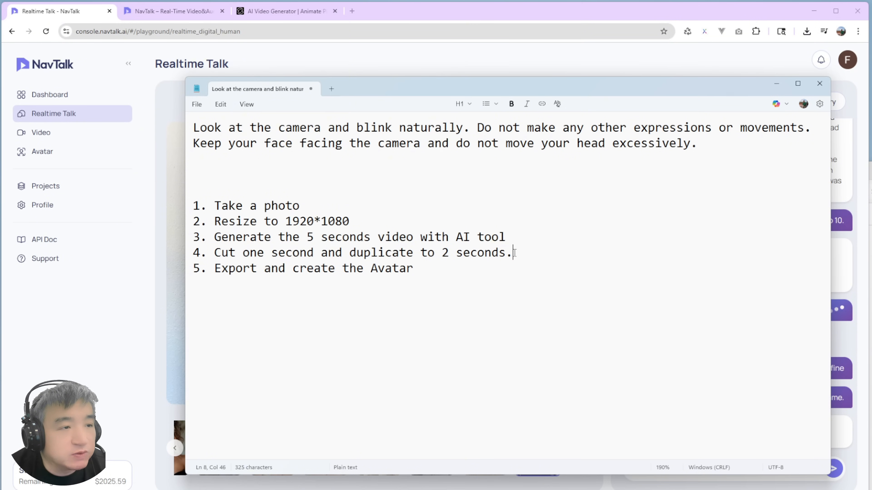
drag(515, 253, 190, 236)
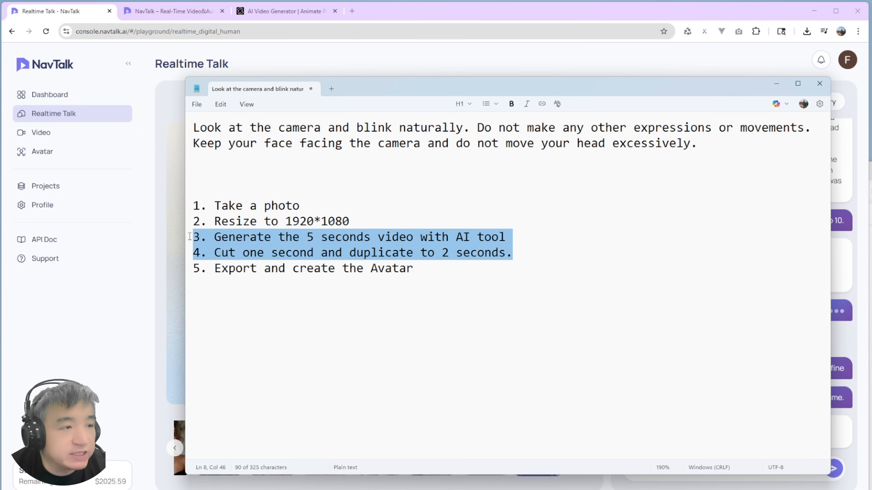
click(423, 254)
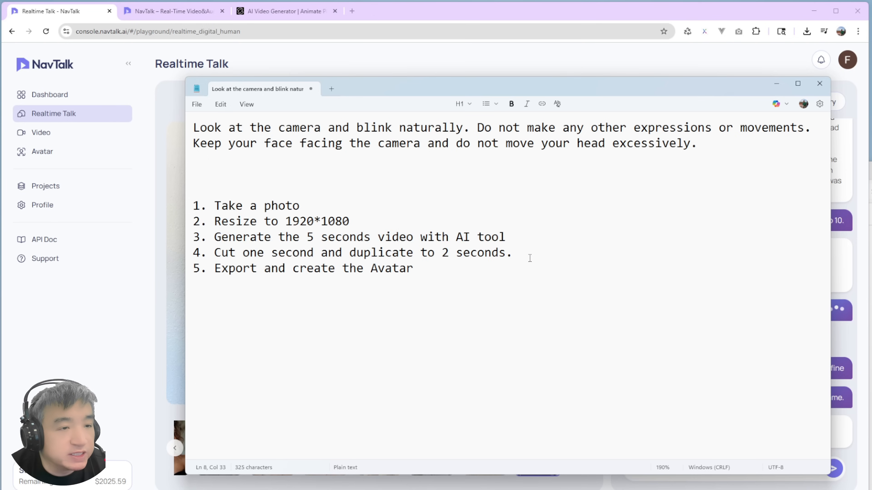
drag(514, 253, 170, 239)
click(344, 262)
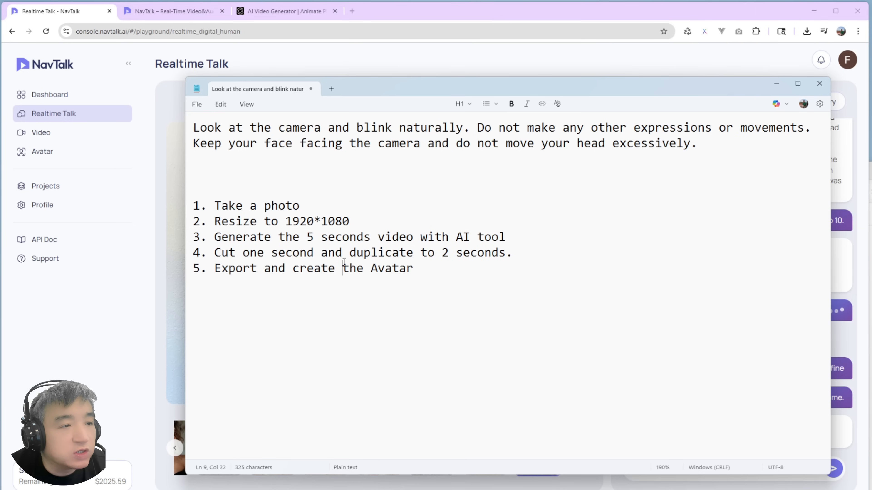
Step: Return to NavTalk in the browser and open a blank Create Avatar form from the Avatar page
click(153, 242)
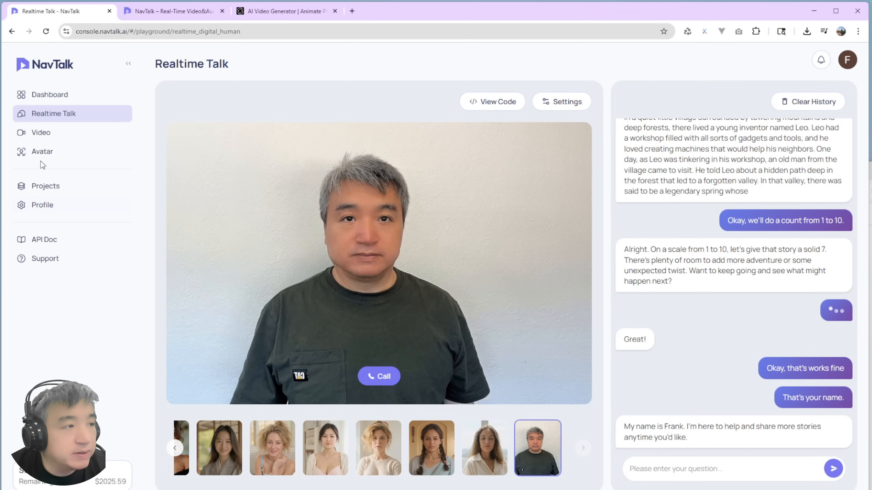
click(42, 152)
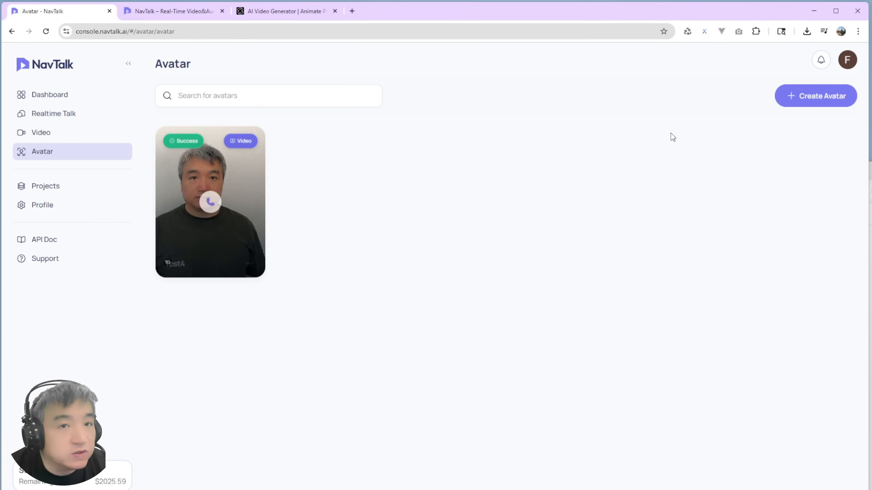
click(831, 98)
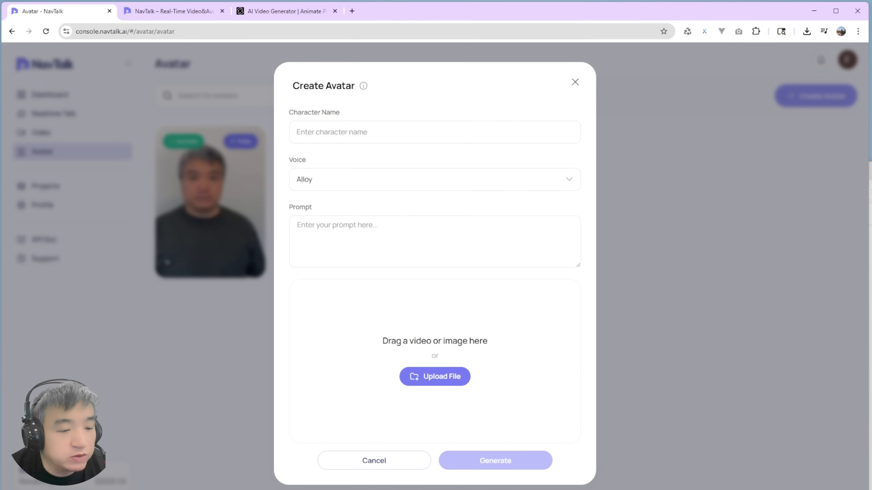
Step: Bring the Notepad notes back up and review the cutting, duplicating and exporting steps for the avatar video
click(213, 489)
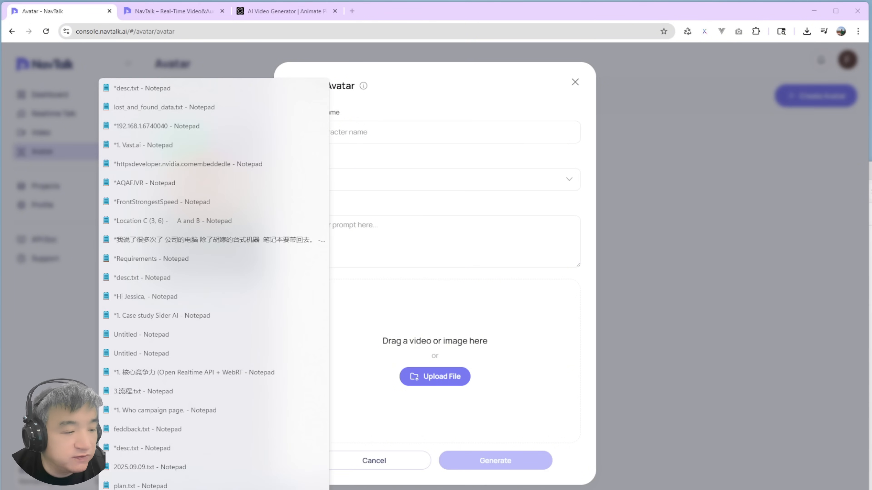
click(240, 489)
click(401, 278)
drag(428, 273, 182, 250)
click(408, 275)
click(519, 251)
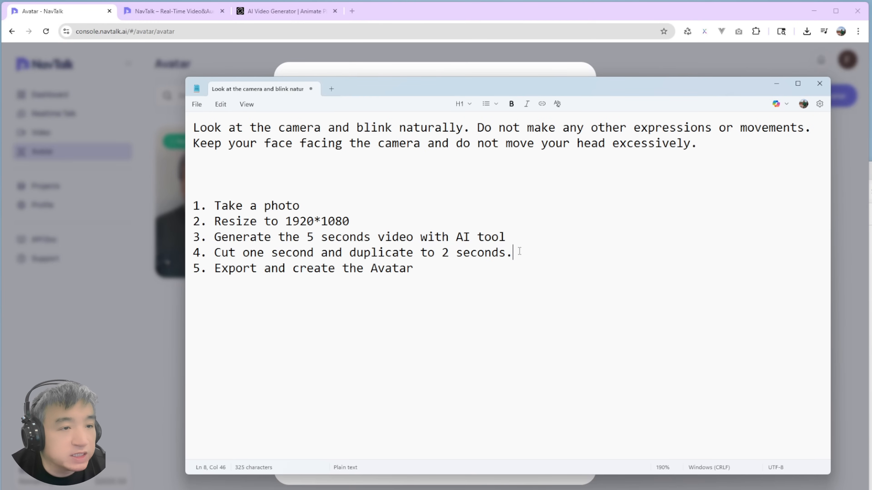
drag(519, 251, 161, 246)
click(420, 275)
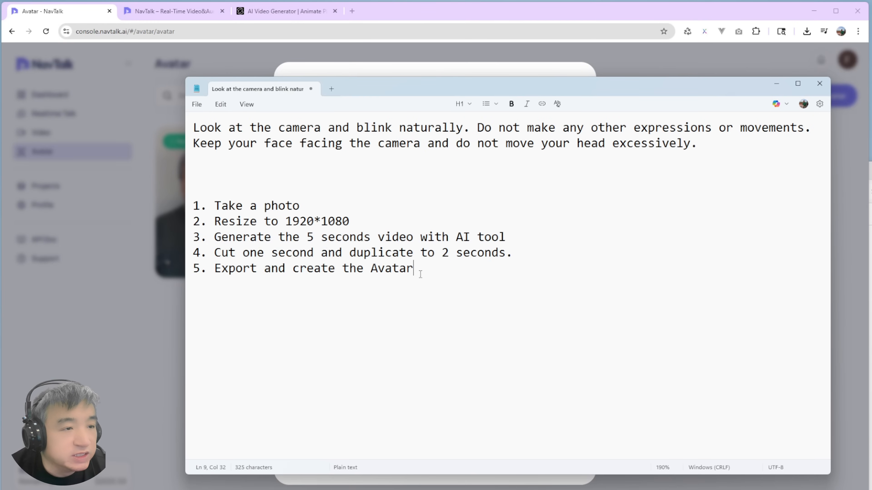
Step: Move the Notepad window aside to uncover the Create Avatar form, and close the form without generating an avatar
drag(372, 96, 703, 97)
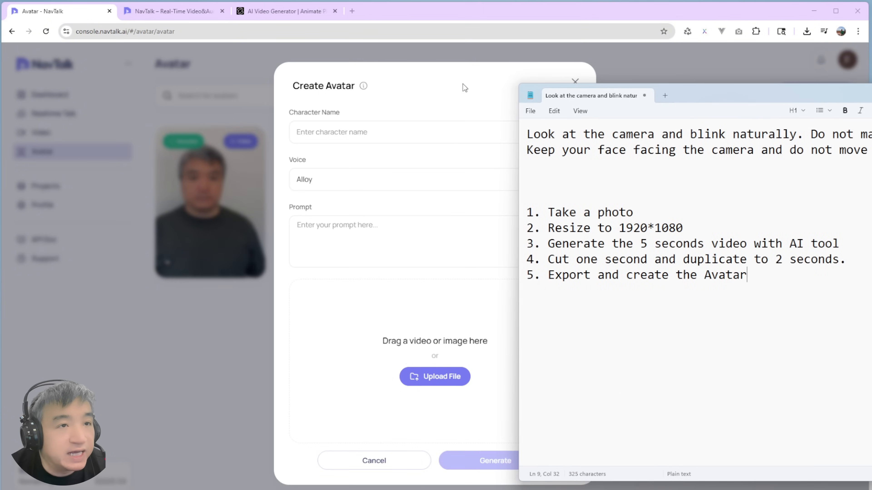
click(474, 81)
click(575, 83)
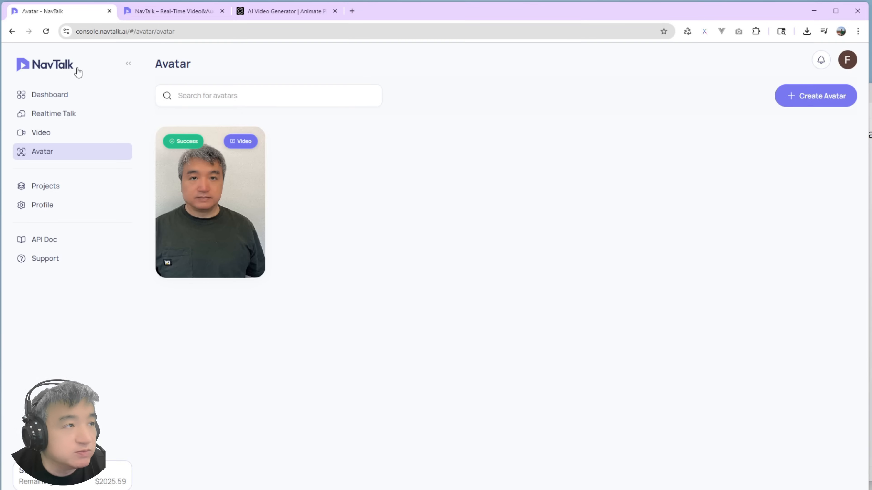